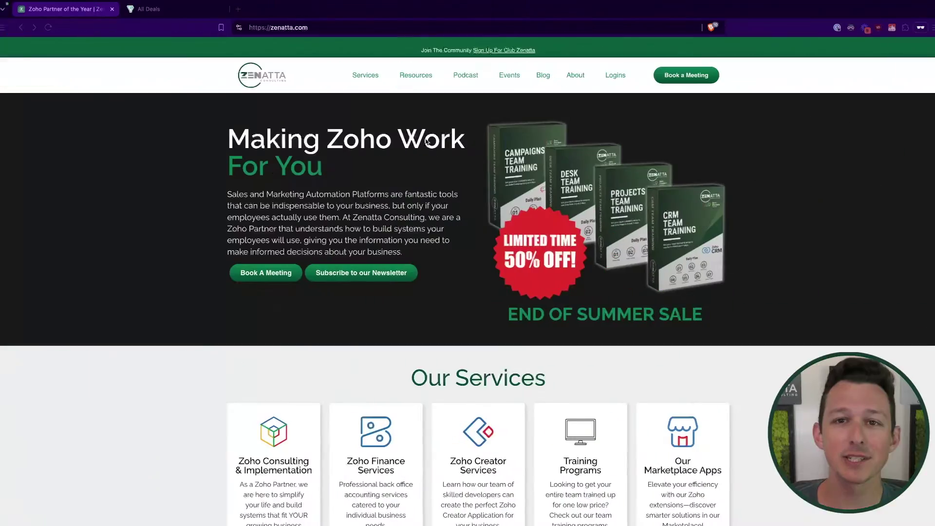
# Look through the contacts and open the Zylker Yearly Subs... deal in the Proposal/Price Quote stage
pyautogui.click(670, 79)
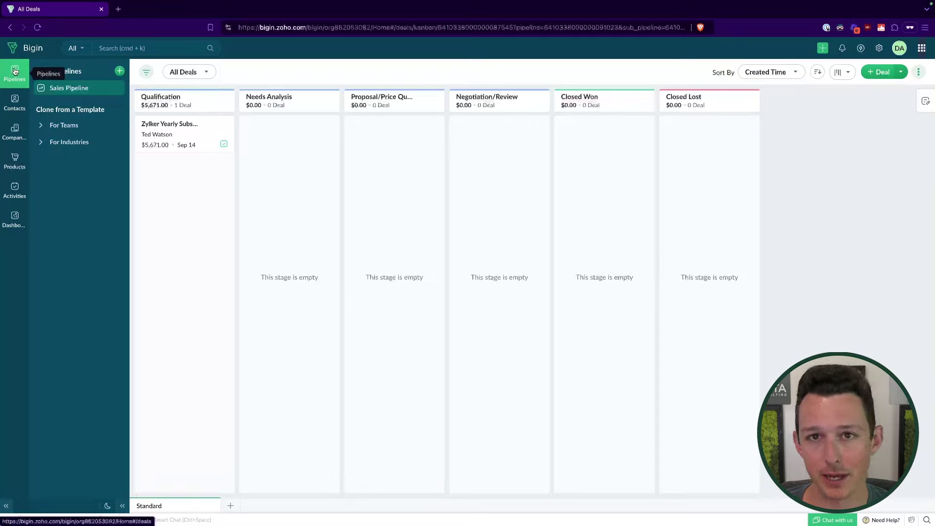
pyautogui.click(15, 103)
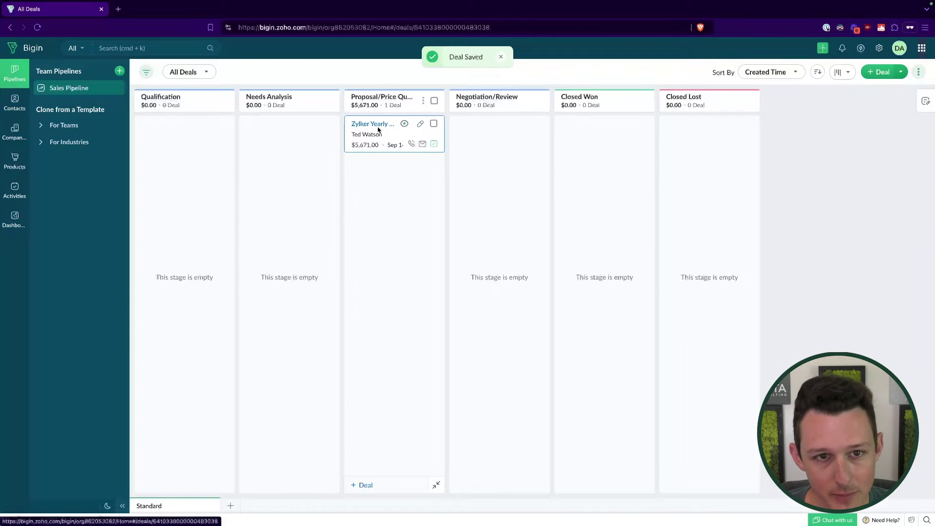
pyautogui.click(379, 128)
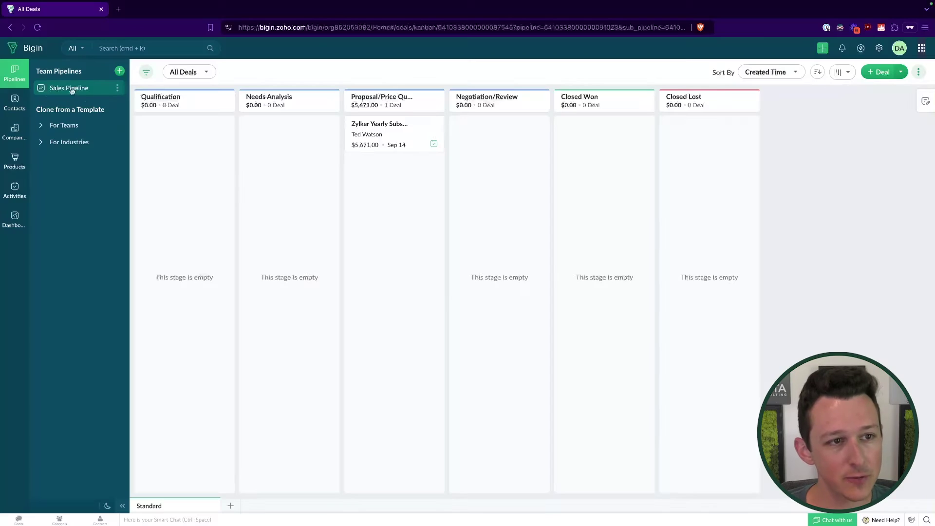
# Examine the management options of the Sales Pipeline and the clonable pipeline templates for teams and industries
pyautogui.click(118, 88)
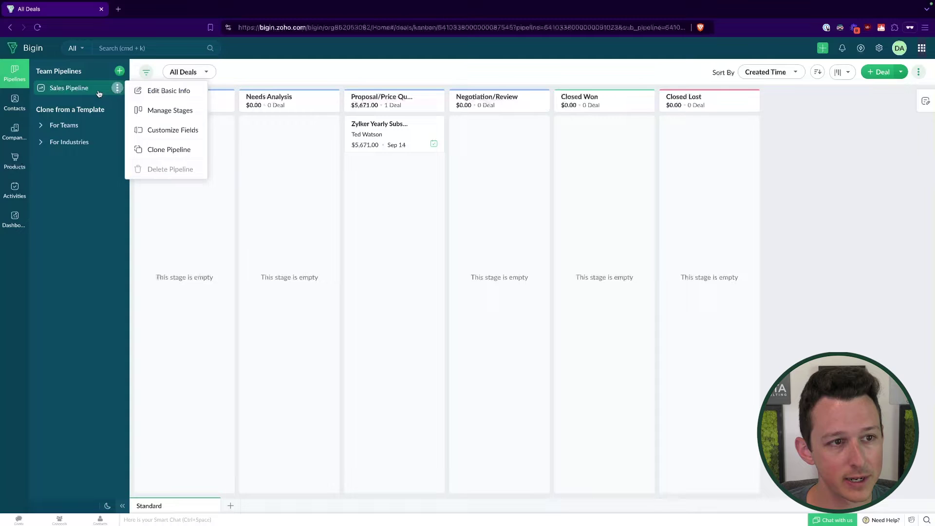
pyautogui.click(80, 113)
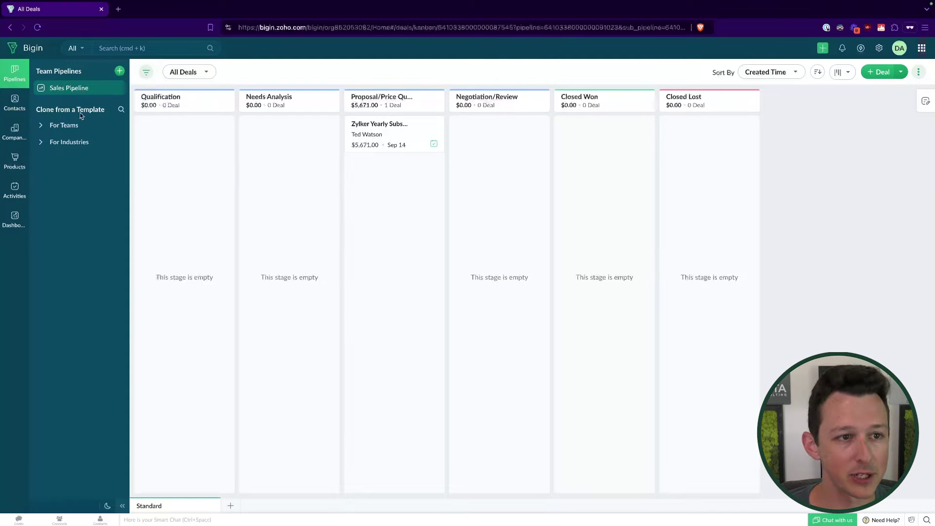
pyautogui.click(76, 127)
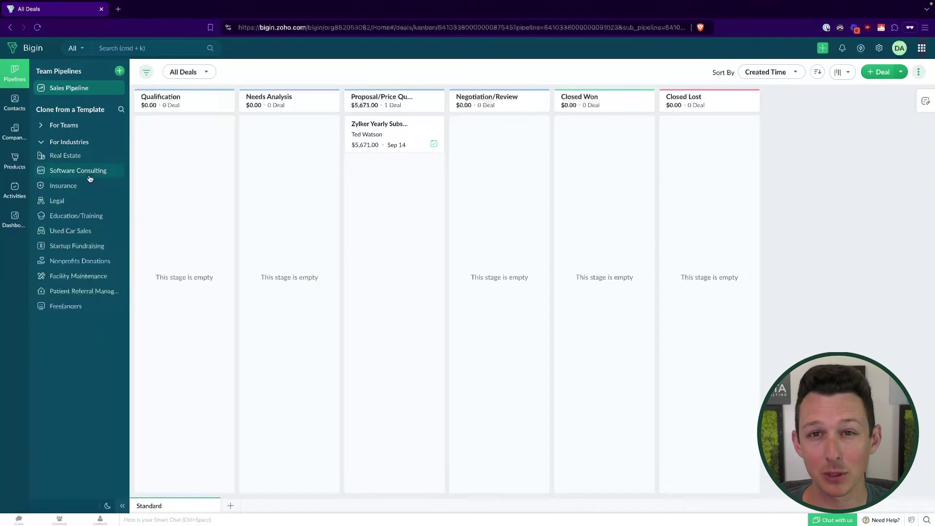
pyautogui.click(39, 128)
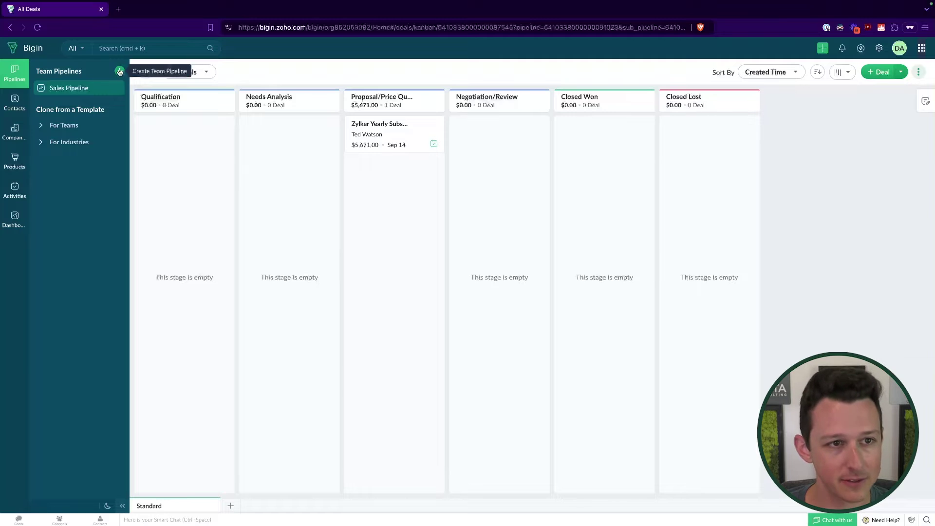
# Start creating a pipeline, inspect the New Sub-Pipeline option with Sales Pipeline as its team pipeline, and return to New Team Pipeline
pyautogui.click(118, 71)
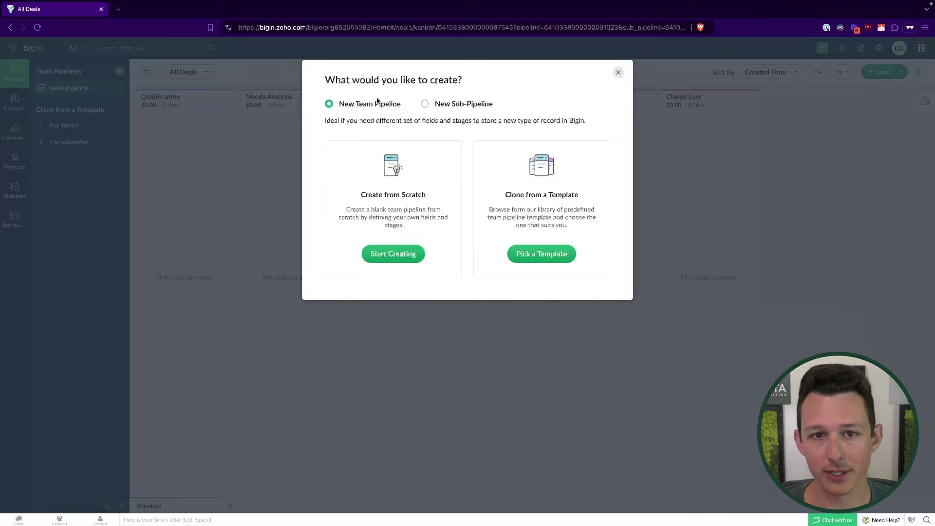
pyautogui.click(423, 105)
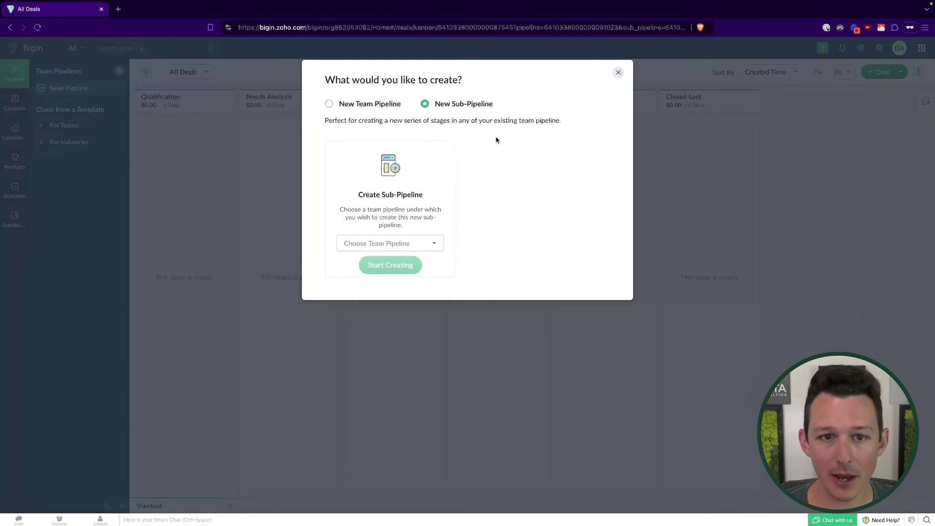
pyautogui.click(413, 244)
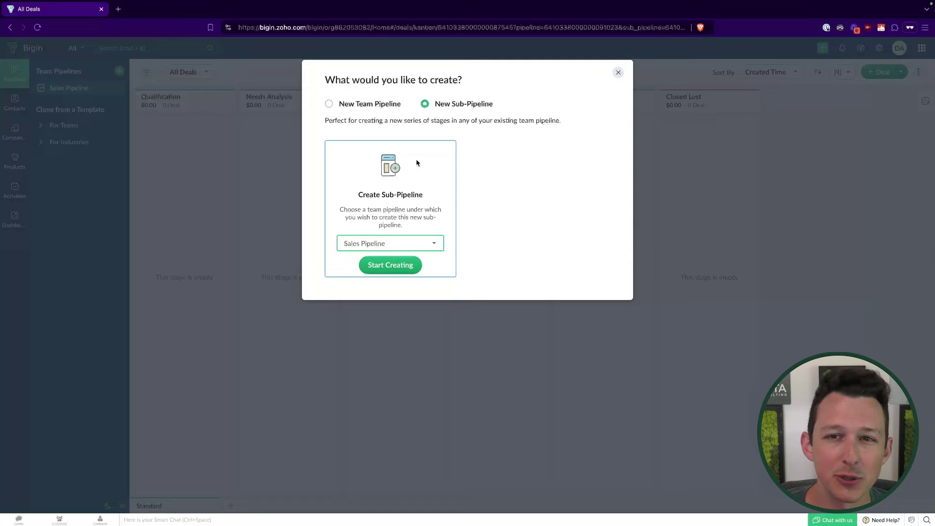
pyautogui.click(329, 104)
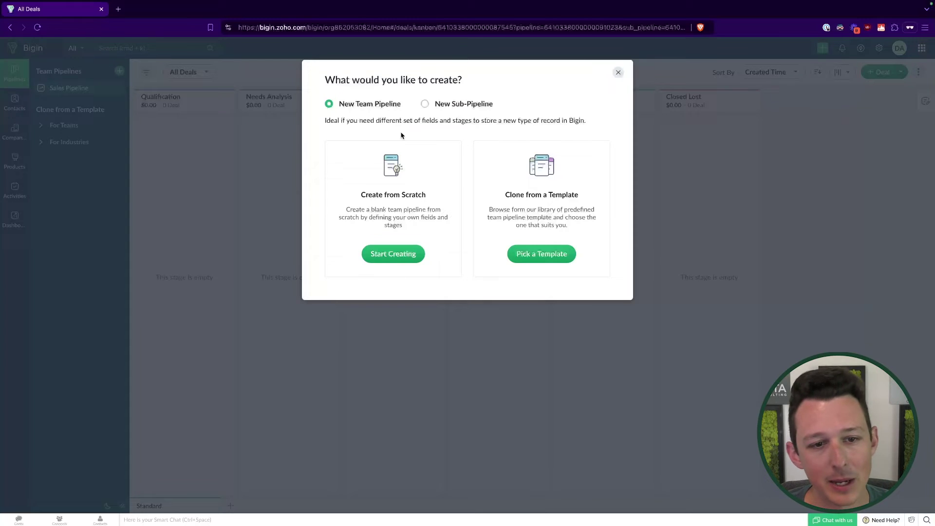
# Create a team pipeline from scratch named Onboarding Pipeline, with its records called Deals in plural and Deal in singular
pyautogui.click(393, 254)
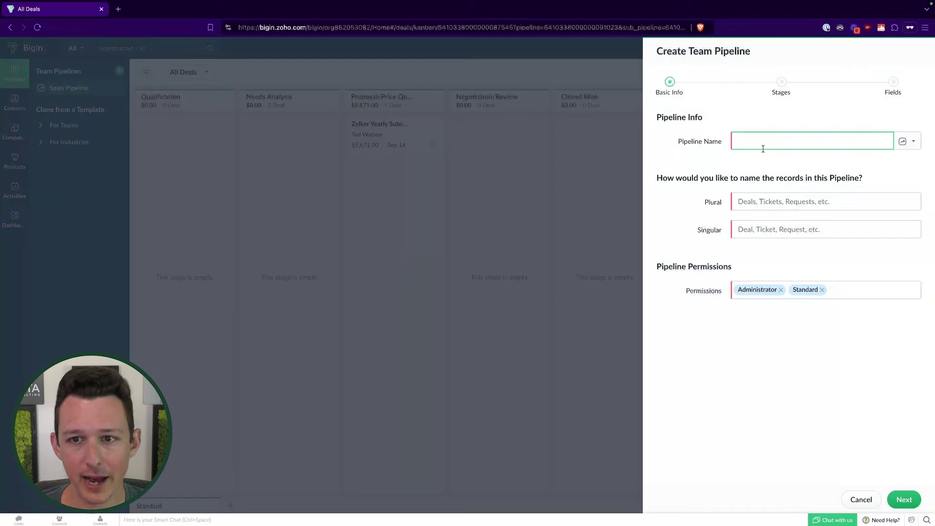
pyautogui.write('Onboarding')
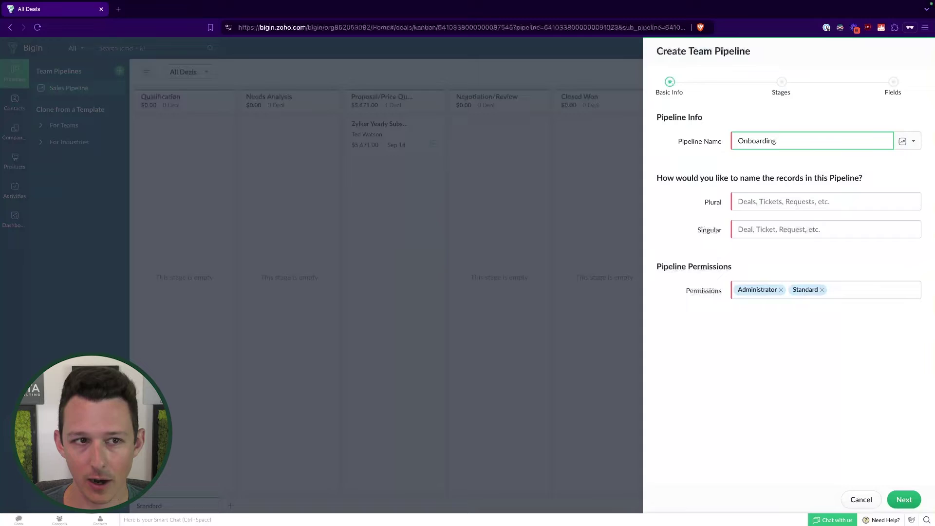
pyautogui.write(' Pipeline')
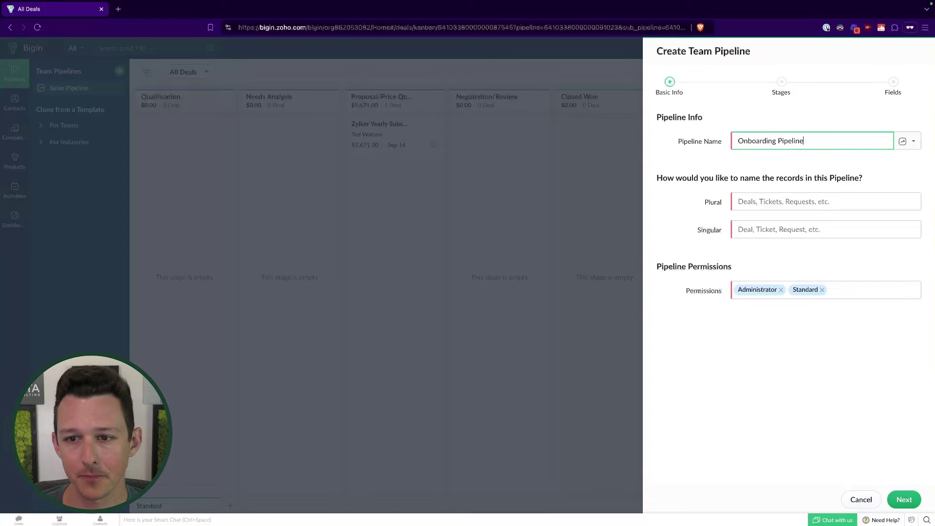
pyautogui.press('Tab')
pyautogui.write('Deals')
pyautogui.click(783, 235)
pyautogui.write('Deal')
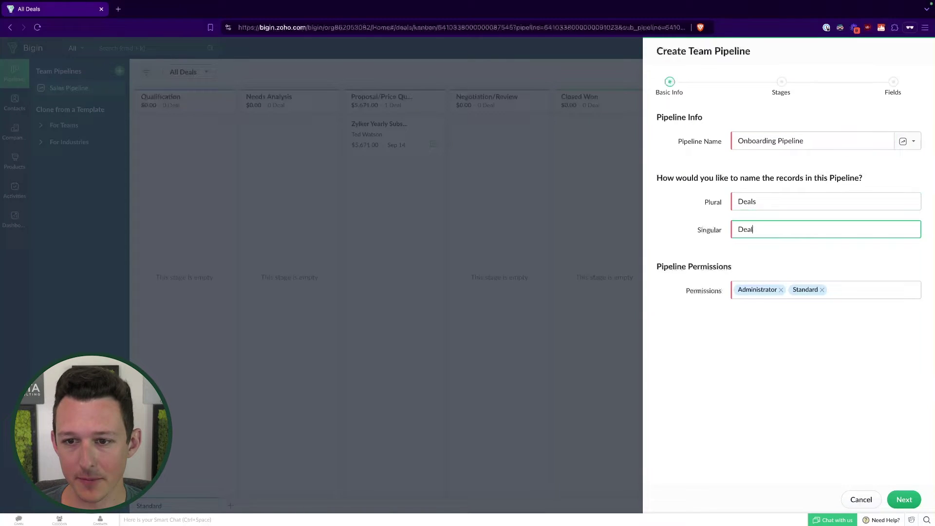
pyautogui.click(708, 232)
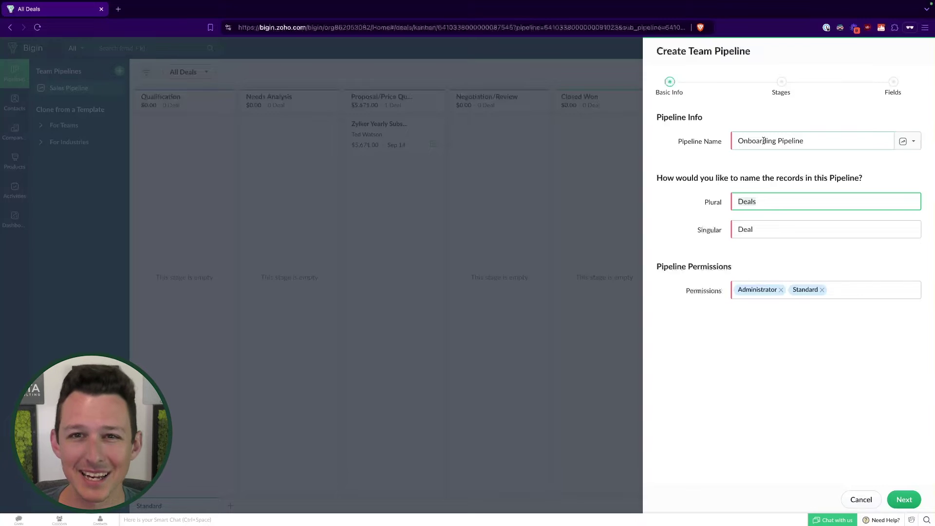
# Check the pipeline's permissions, keeping Administrator and Standard, and proceed to the stage setup
pyautogui.click(692, 278)
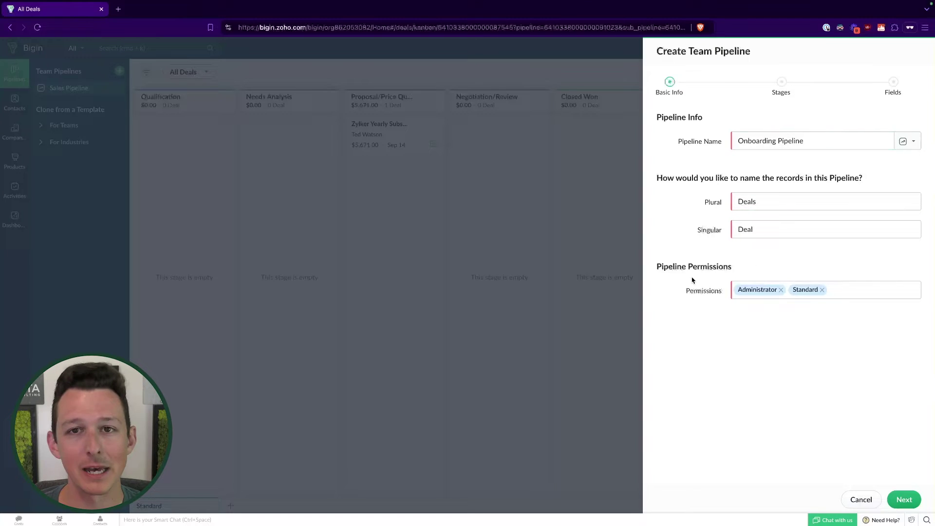
pyautogui.click(838, 290)
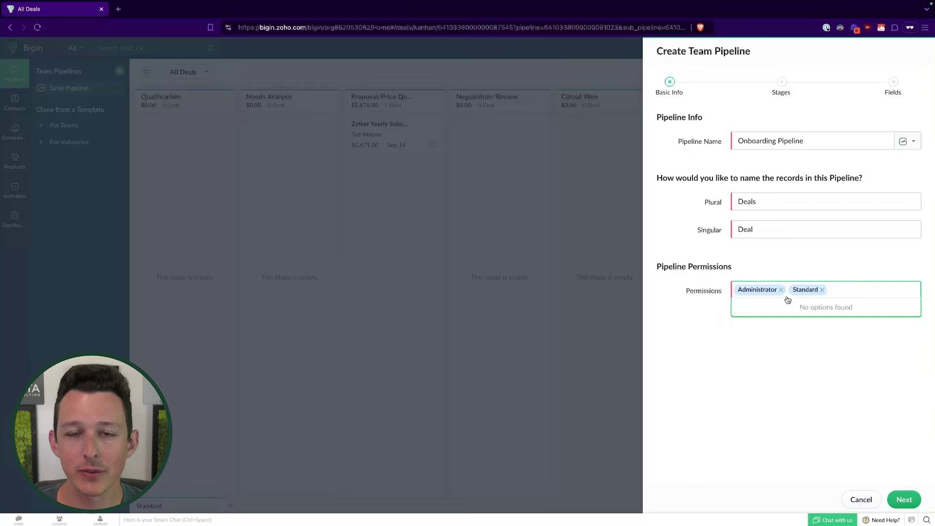
pyautogui.click(904, 499)
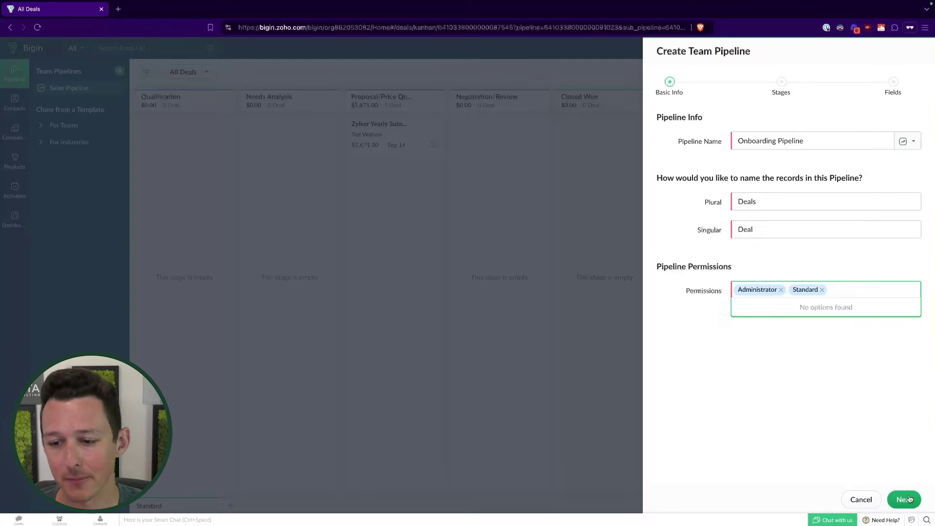
# Add a new stage named Onboarding Complete as the first closed stage
pyautogui.click(726, 136)
pyautogui.click(722, 115)
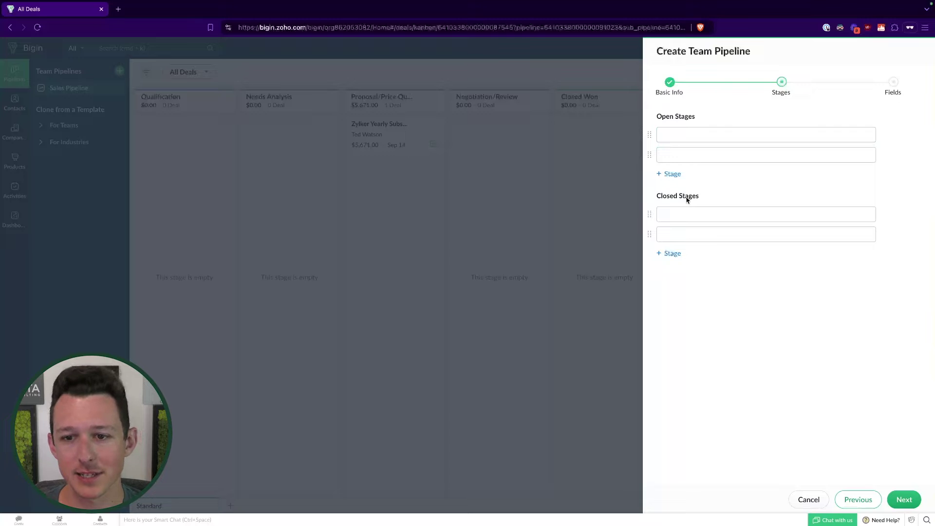
pyautogui.click(682, 214)
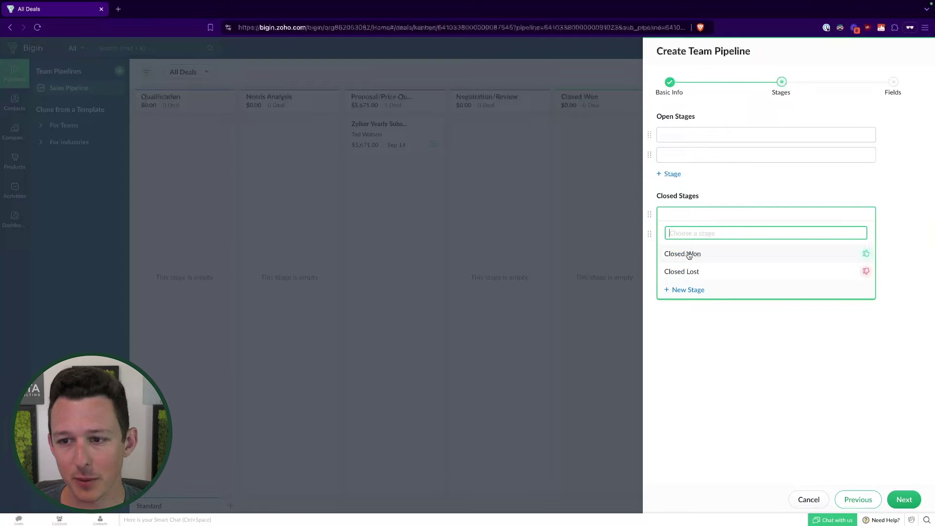
pyautogui.click(686, 290)
pyautogui.write('O')
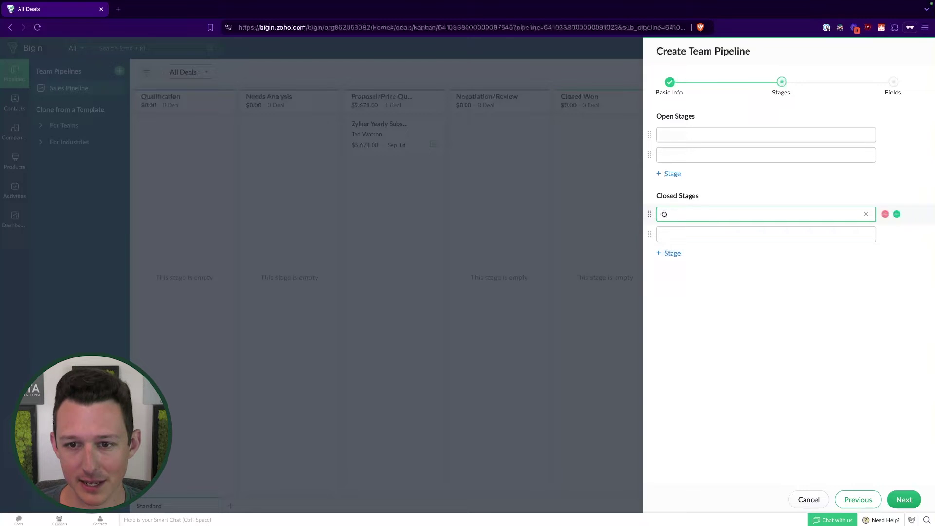
pyautogui.write('nboarding Complete')
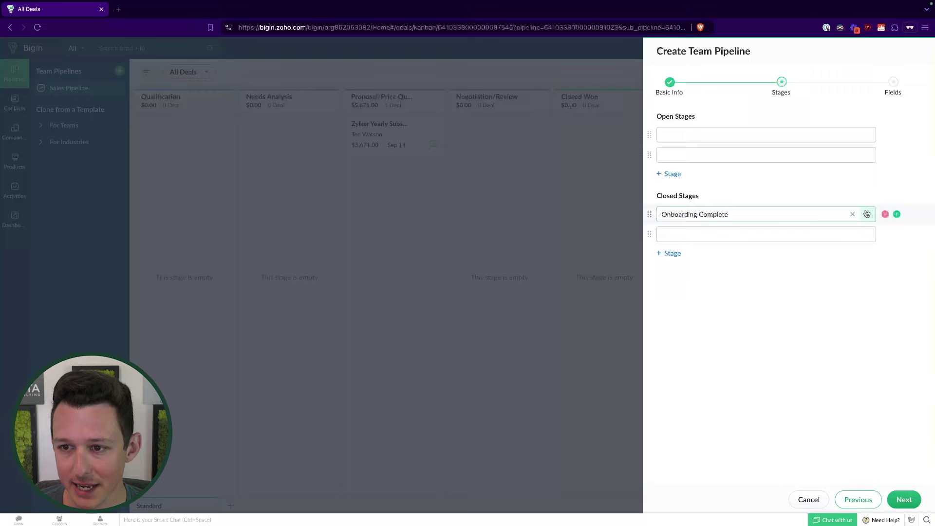
# Add Churned During Onboarding as the second closed stage and mark it as a lost (thumbs-down) outcome
pyautogui.click(733, 236)
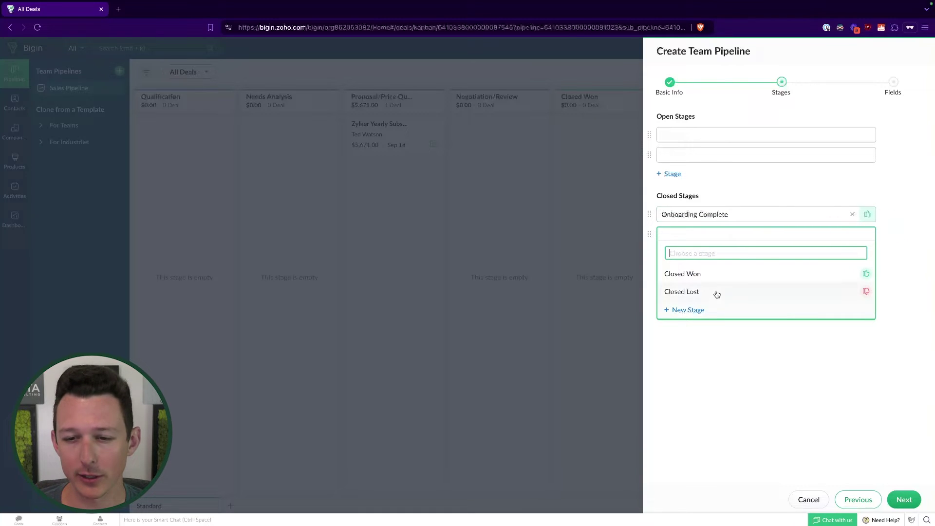
pyautogui.click(693, 314)
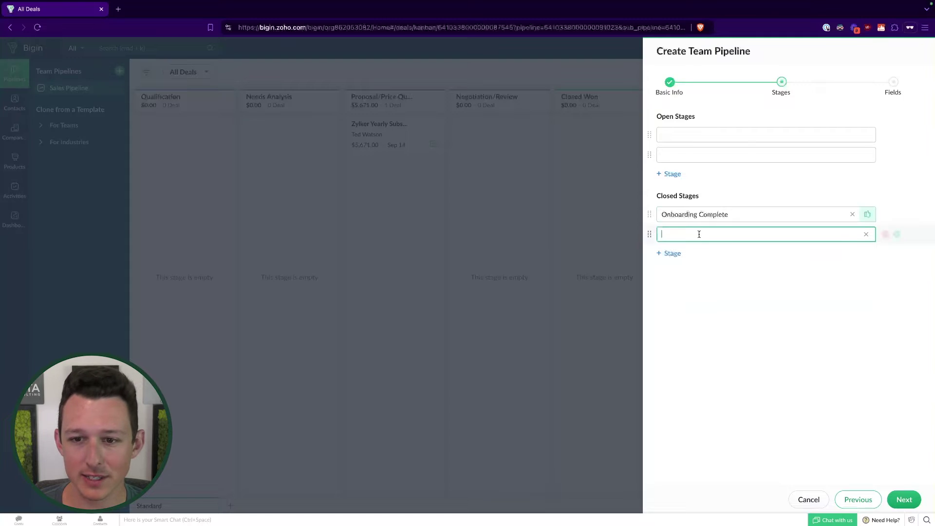
pyautogui.write('Churned Dur')
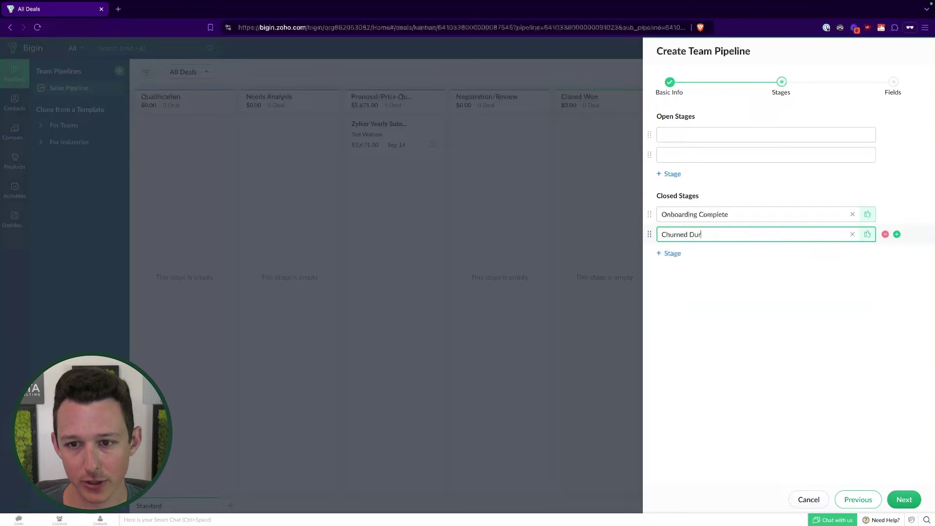
pyautogui.write('ing Onboarding')
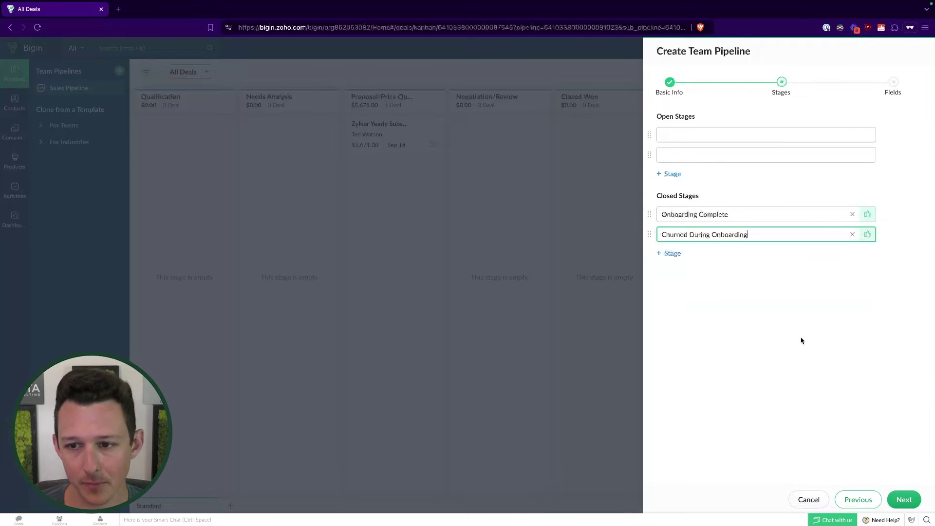
pyautogui.click(867, 234)
pyautogui.click(867, 269)
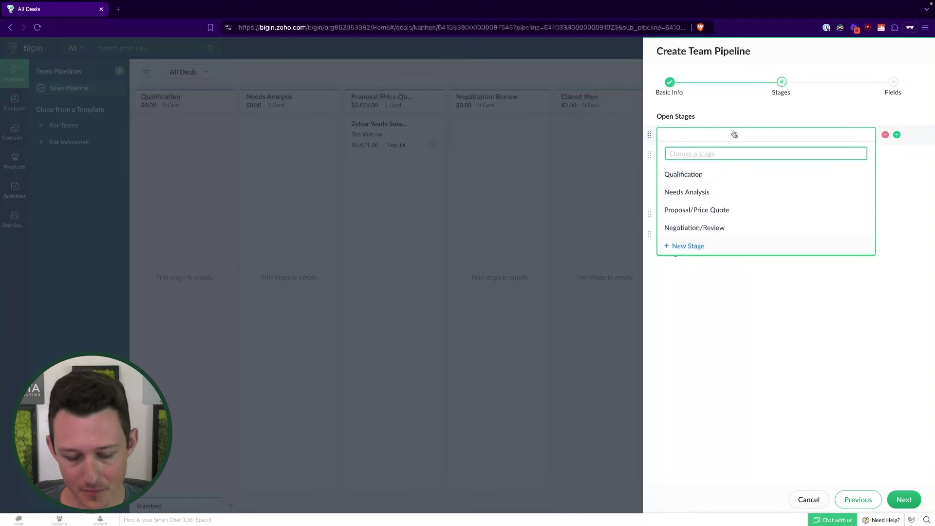
# Fill the first two open stages with new stages named Begin Onboarding and Discovery Meeting
pyautogui.write('Begin Onb')
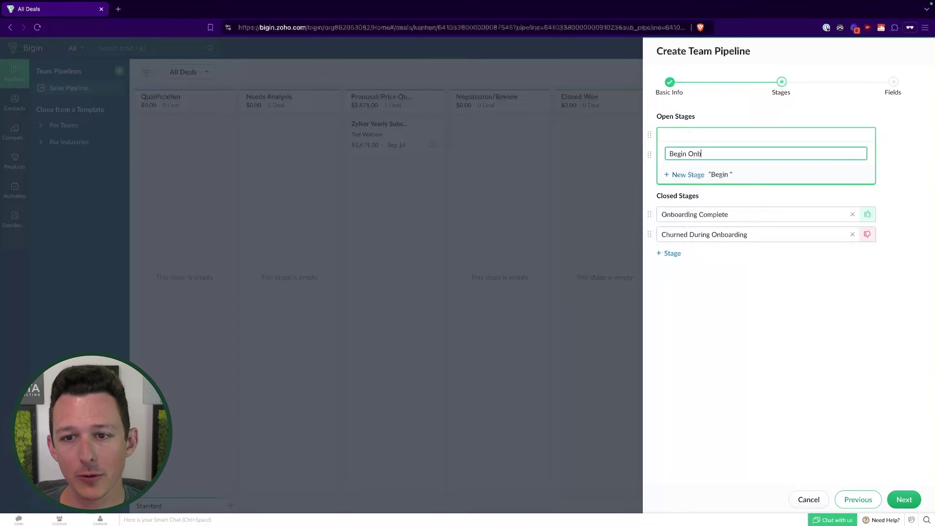
pyautogui.write('oarding')
pyautogui.click(693, 175)
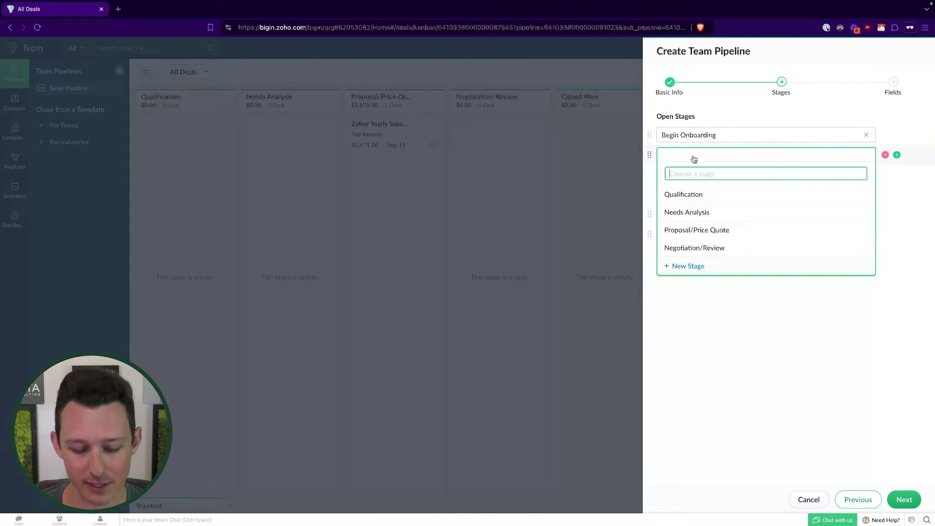
pyautogui.write('Discovery')
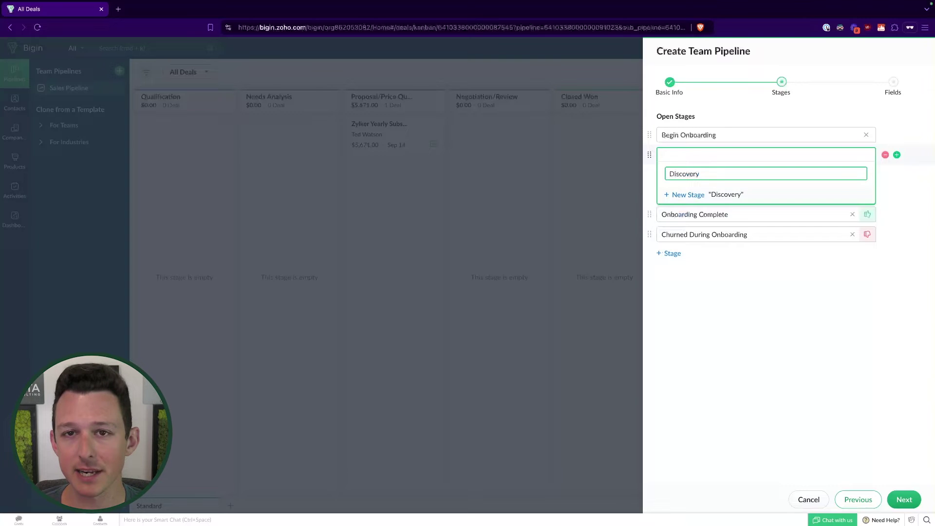
pyautogui.write(' Meeting')
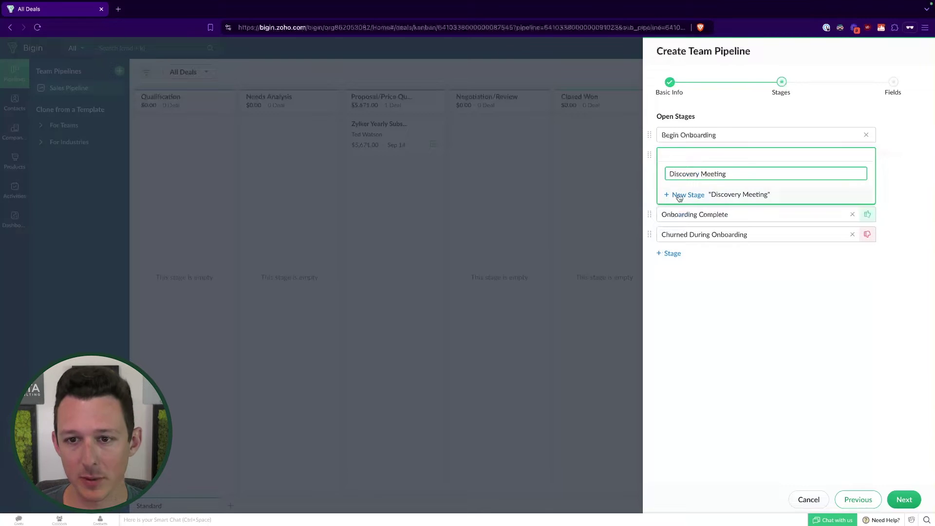
pyautogui.click(675, 194)
# Add a new stage named Finalizing Project Scope as the third open stage
pyautogui.click(677, 176)
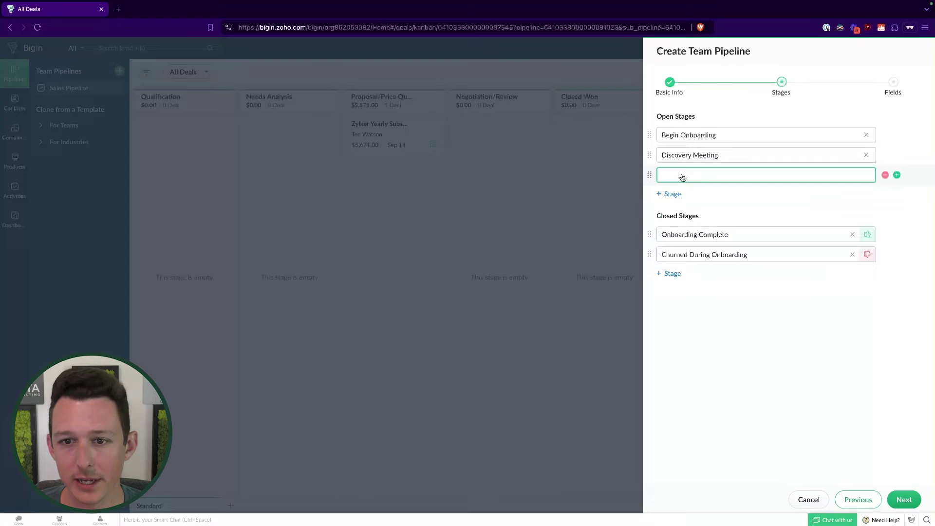
pyautogui.write('Finalzi')
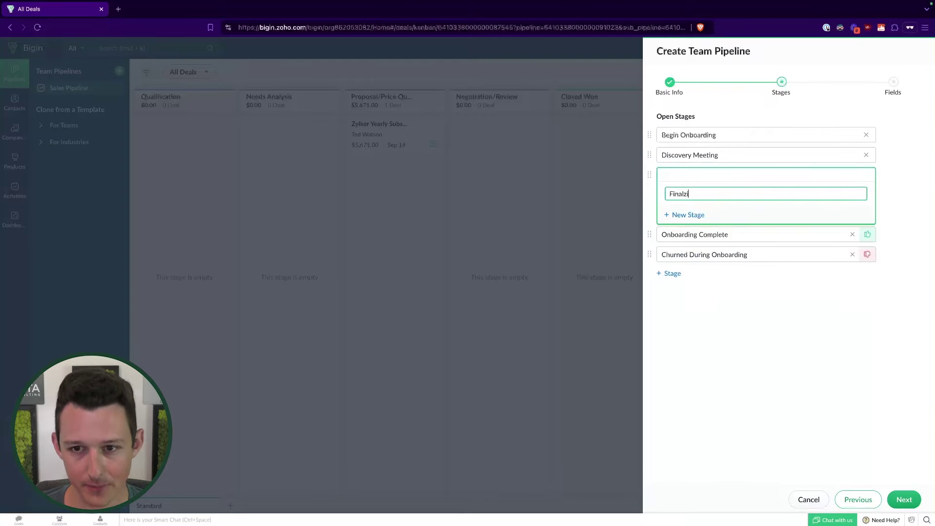
pyautogui.press('BackSpace')
pyautogui.press('BackSpace')
pyautogui.write('izing Proje')
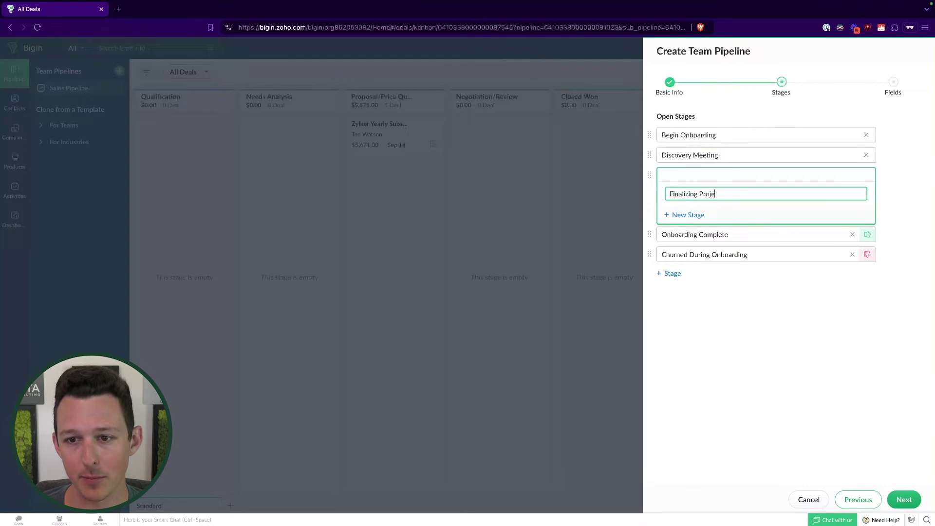
pyautogui.write('ct Scope')
pyautogui.click(678, 216)
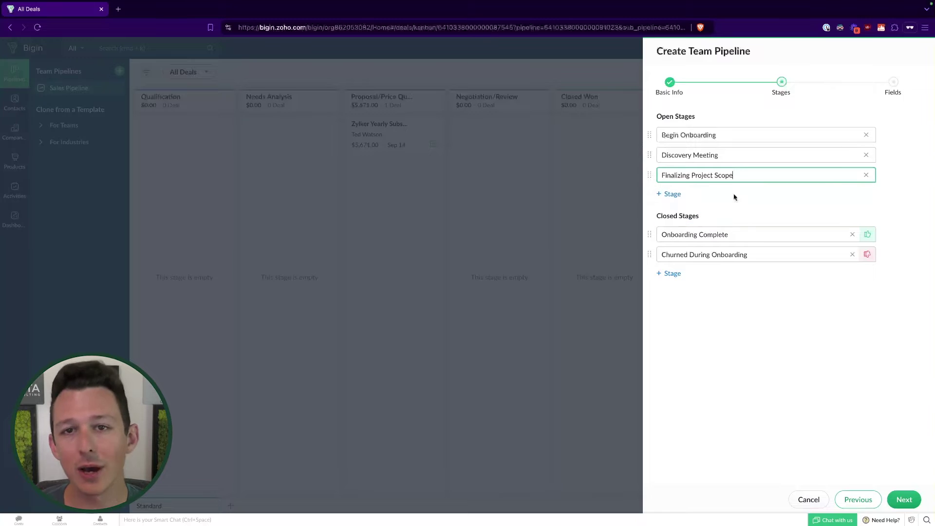
# Add new stages named Working and Finalizing Billing Information as the fourth and fifth open stages
pyautogui.click(673, 193)
pyautogui.click(695, 200)
pyautogui.write('Working')
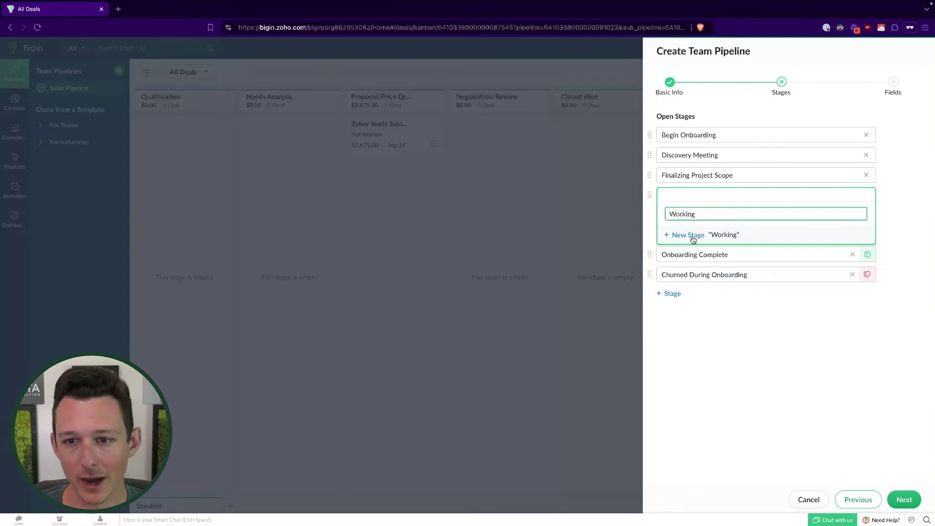
pyautogui.click(693, 238)
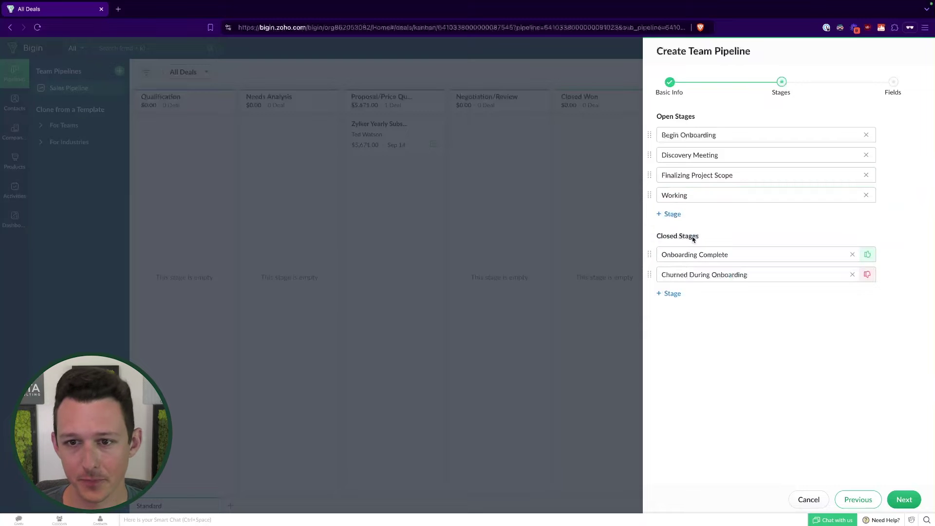
pyautogui.click(672, 214)
pyautogui.click(697, 220)
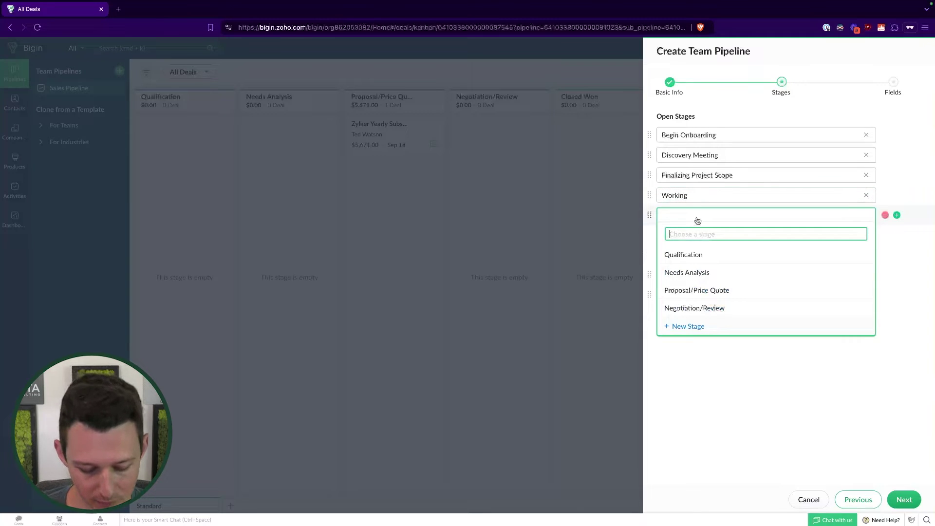
pyautogui.write('Finalizing ')
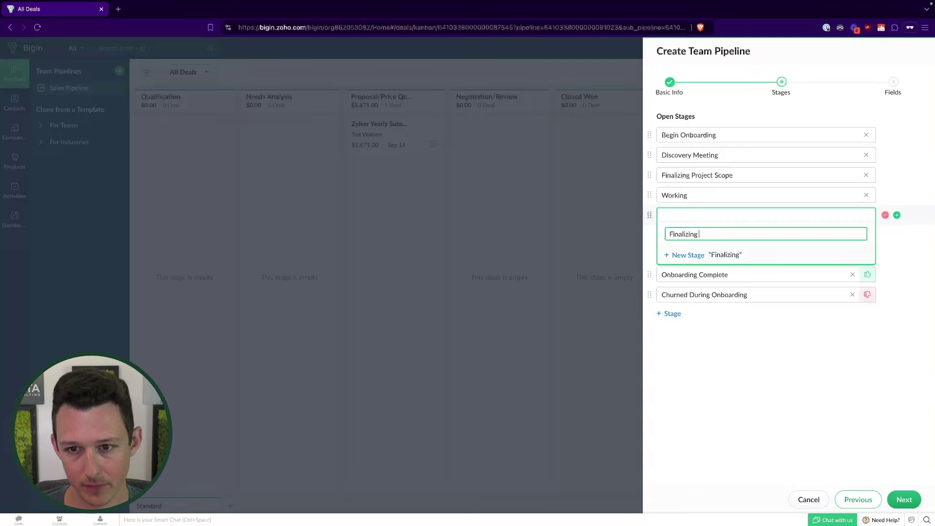
pyautogui.write('Billing Information')
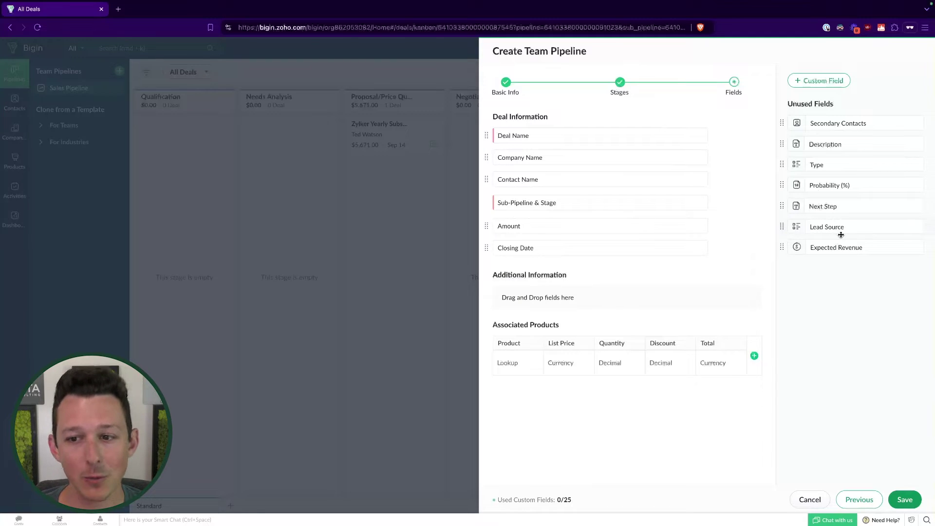
# Add the unused Type field at the end of Deal Information and Secondary Contacts beneath Contact Name
pyautogui.moveTo(834, 166); pyautogui.dragTo(569, 268)
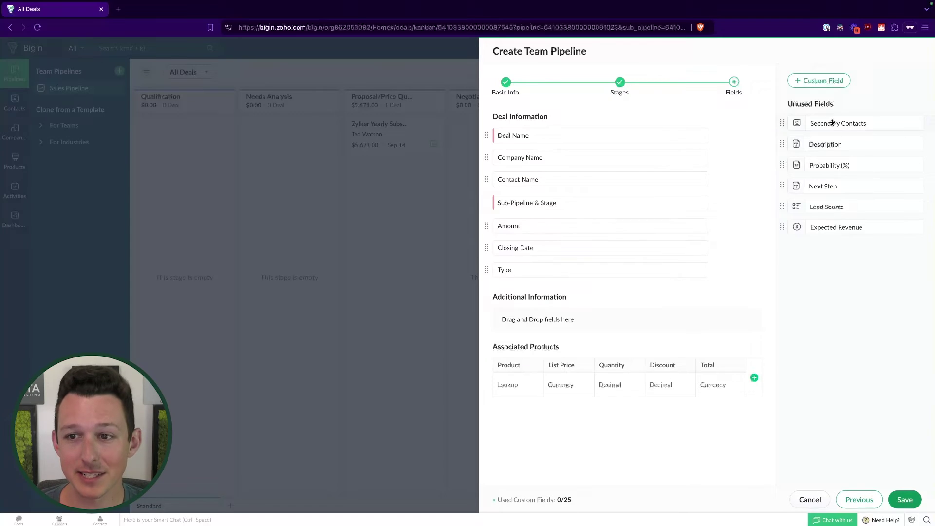
pyautogui.moveTo(820, 133); pyautogui.dragTo(628, 198)
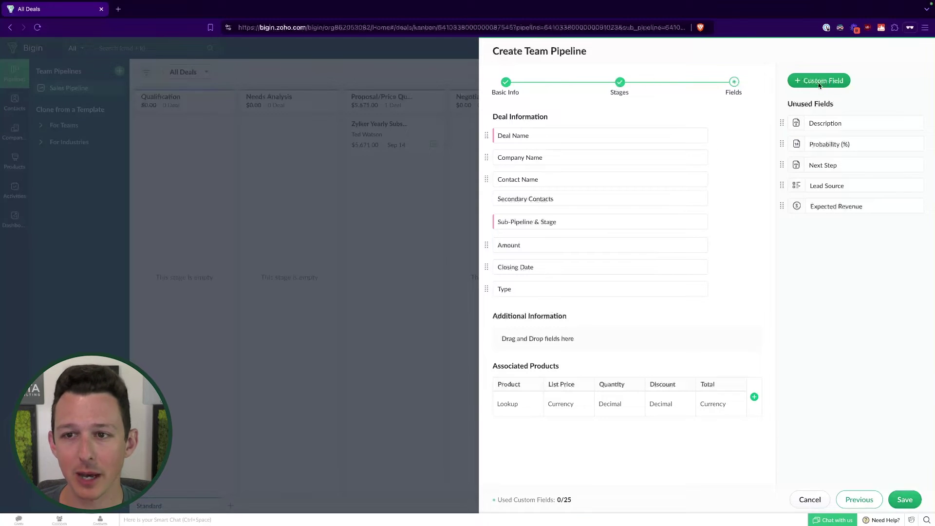
# Create a non-mandatory custom field named Goal Completion Date of type Date with the Date Picker sub type, and save the new pipeline
pyautogui.click(818, 81)
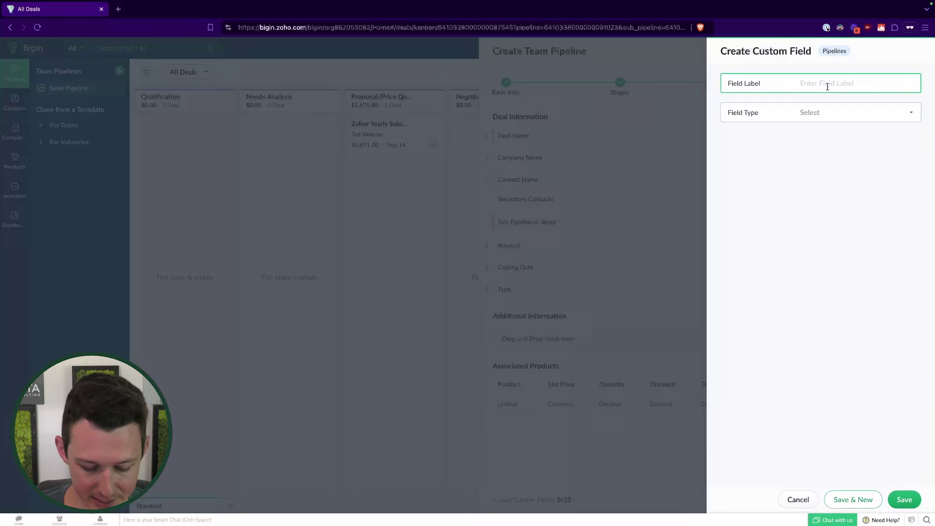
pyautogui.write('Goal Completion Date')
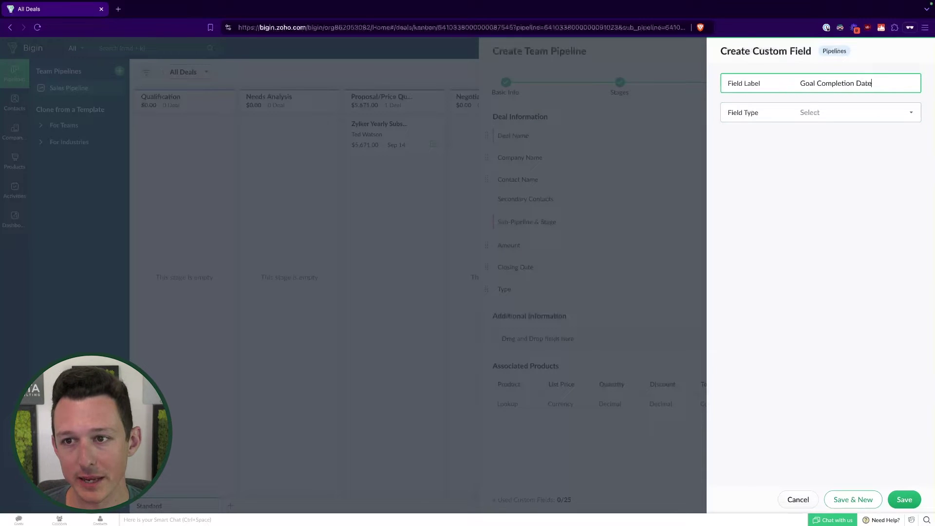
pyautogui.click(819, 113)
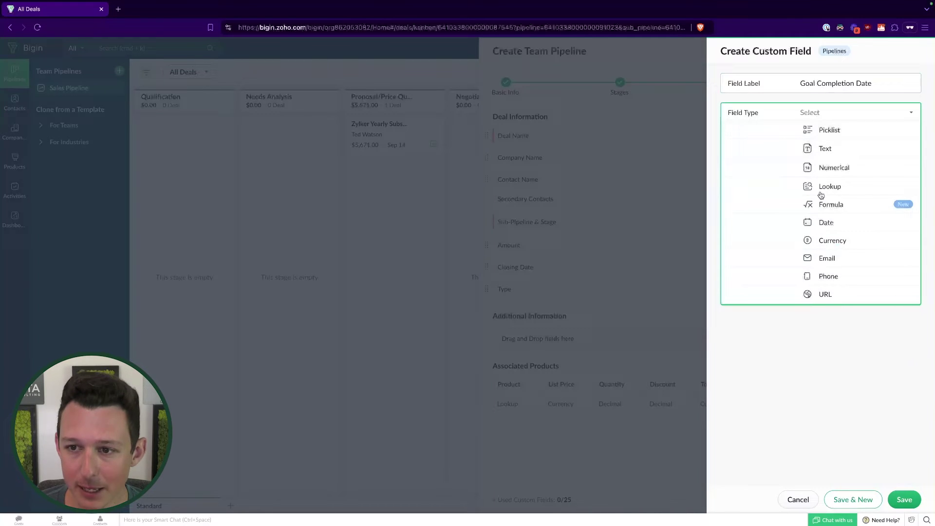
pyautogui.click(820, 225)
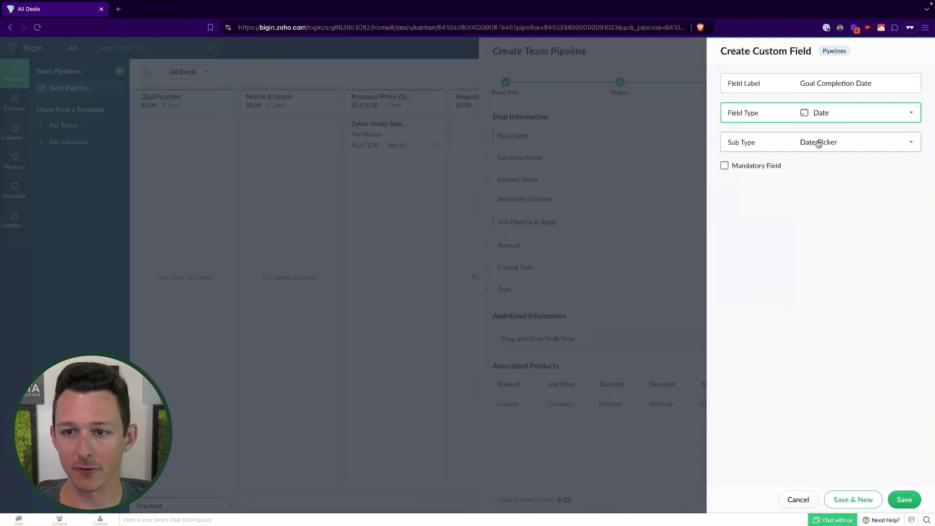
pyautogui.click(818, 142)
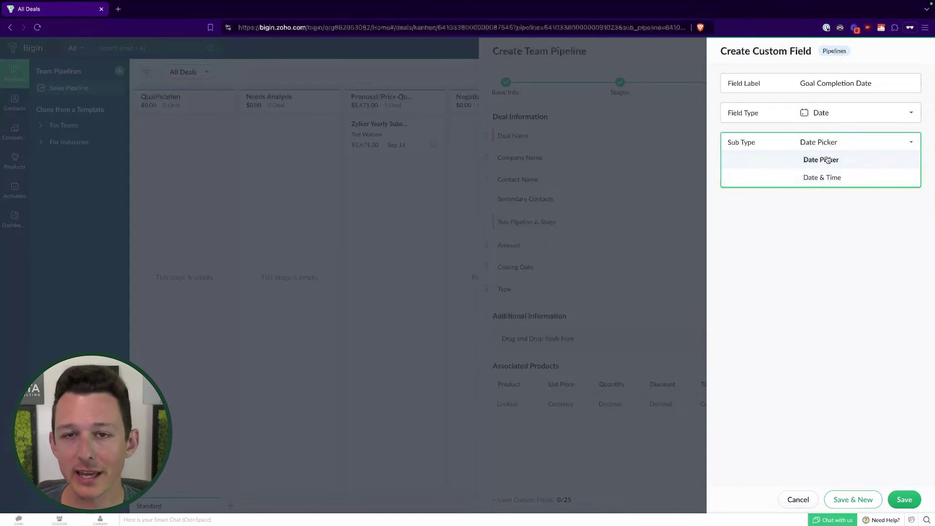
pyautogui.click(814, 197)
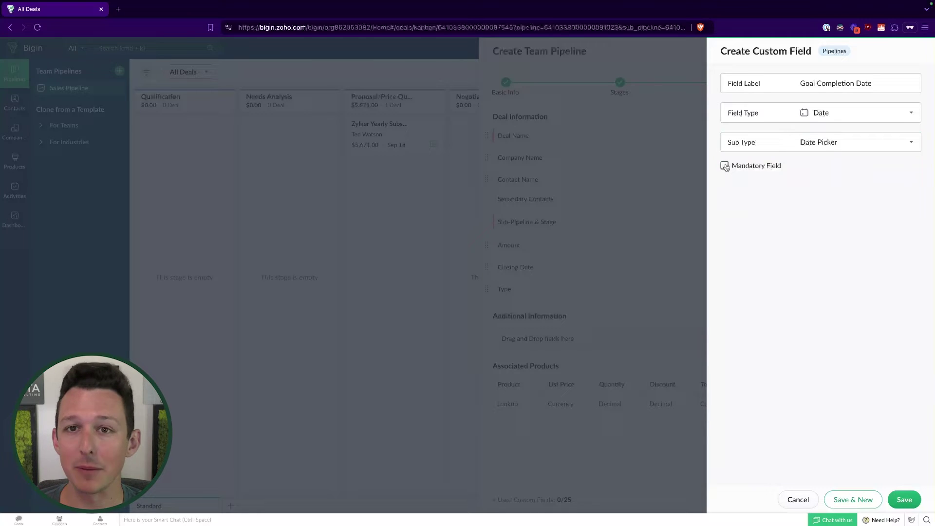
pyautogui.click(907, 500)
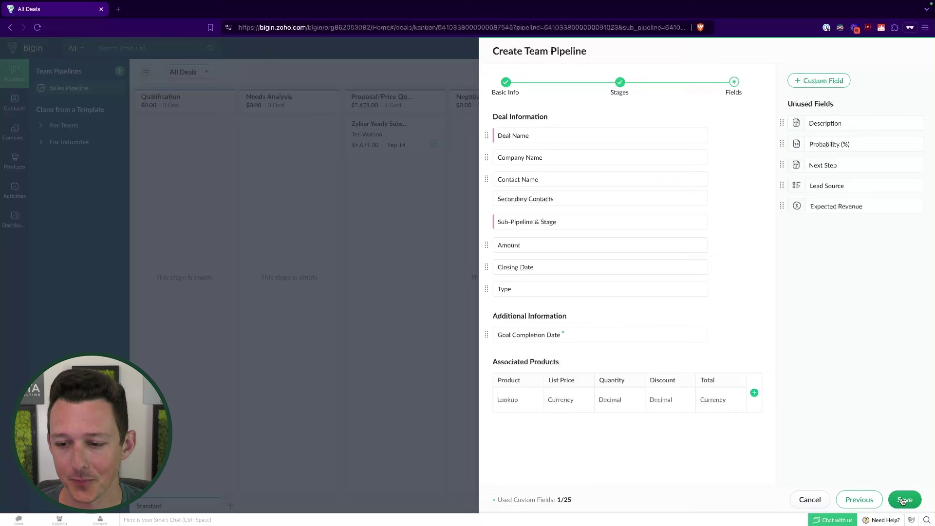
pyautogui.click(902, 500)
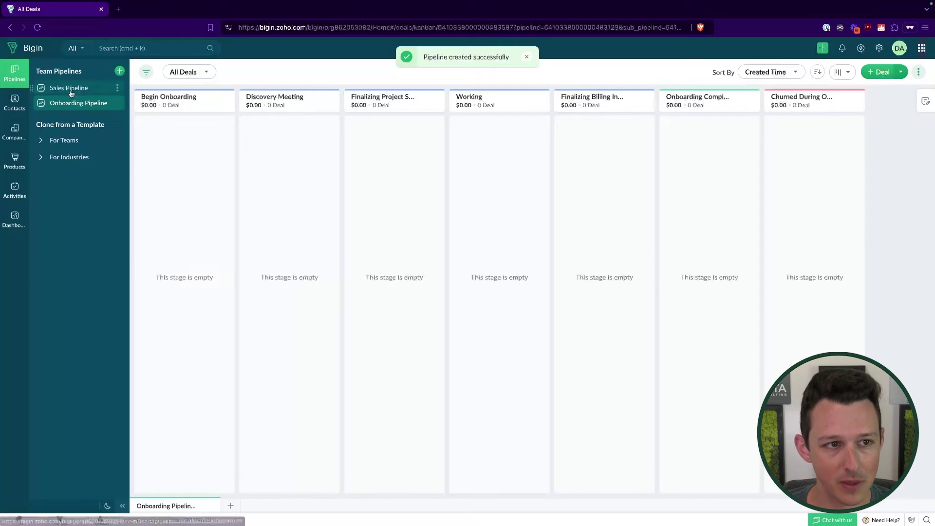
# Compare the stages of the Sales Pipeline with those of the Onboarding Pipeline
pyautogui.click(70, 93)
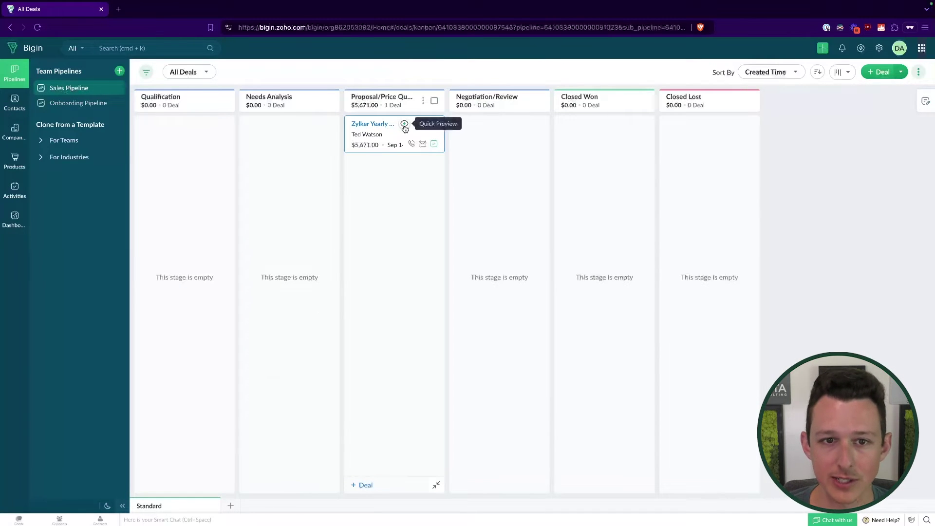
pyautogui.click(90, 108)
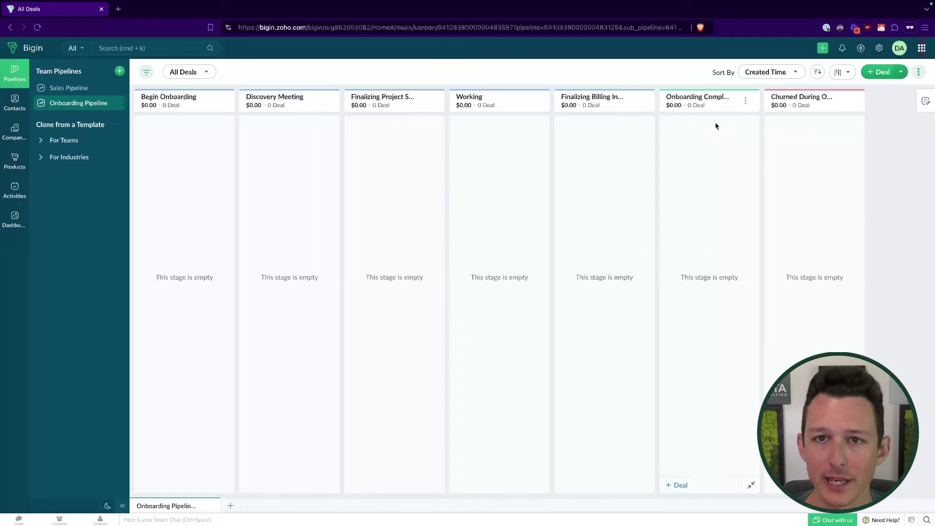
# Preview team pipeline templates such as Marketing Campaign Manager, and create a new team pipeline from the Project Tracker template
pyautogui.click(42, 140)
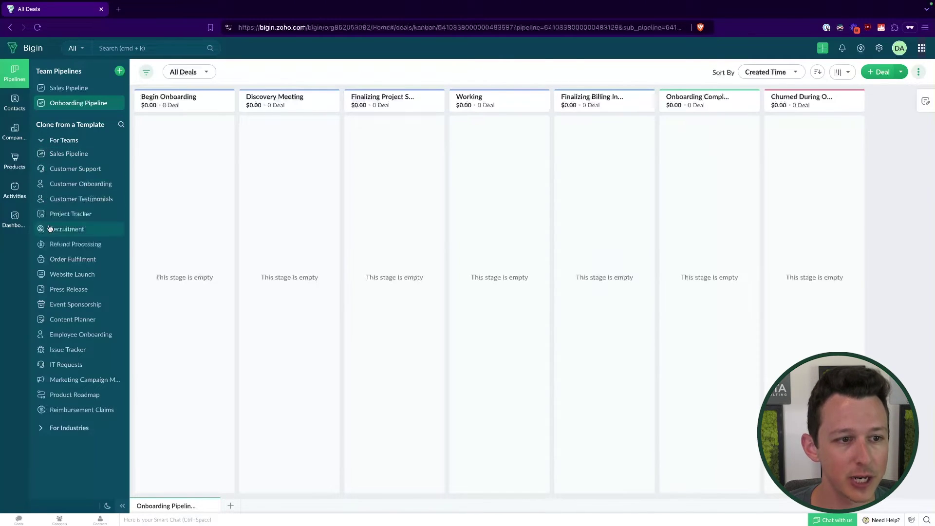
pyautogui.click(119, 71)
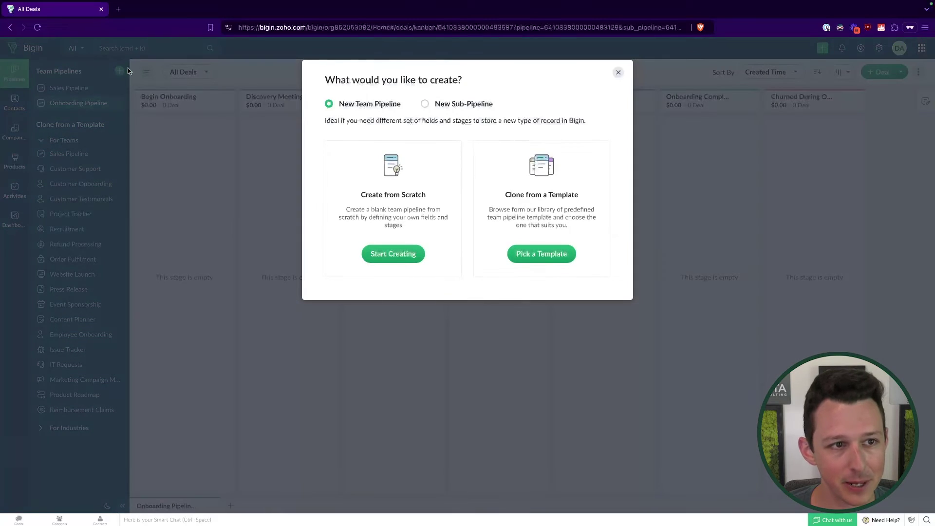
pyautogui.click(536, 251)
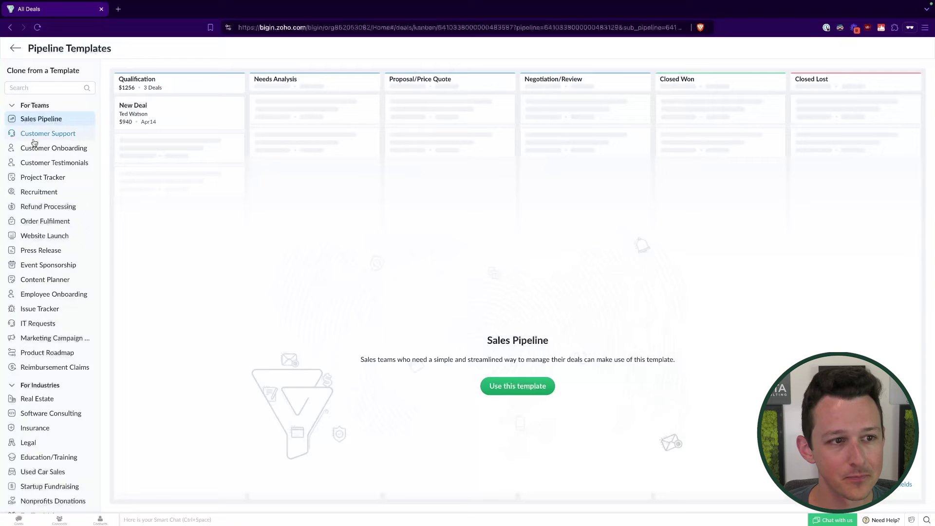
pyautogui.click(31, 166)
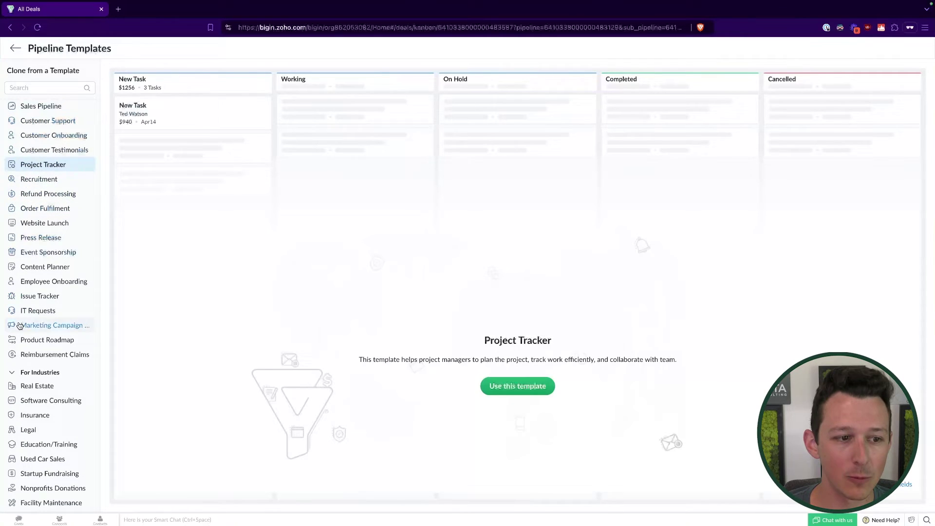
pyautogui.click(27, 325)
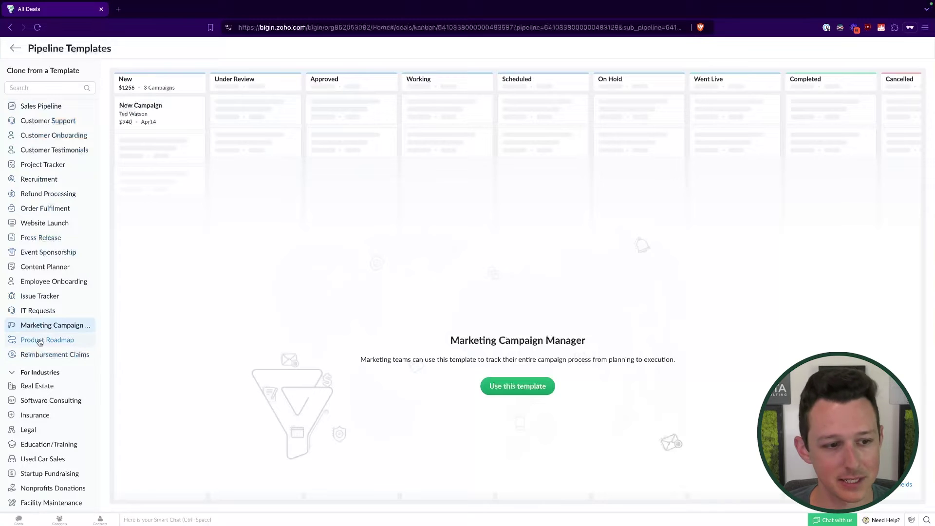
pyautogui.click(49, 165)
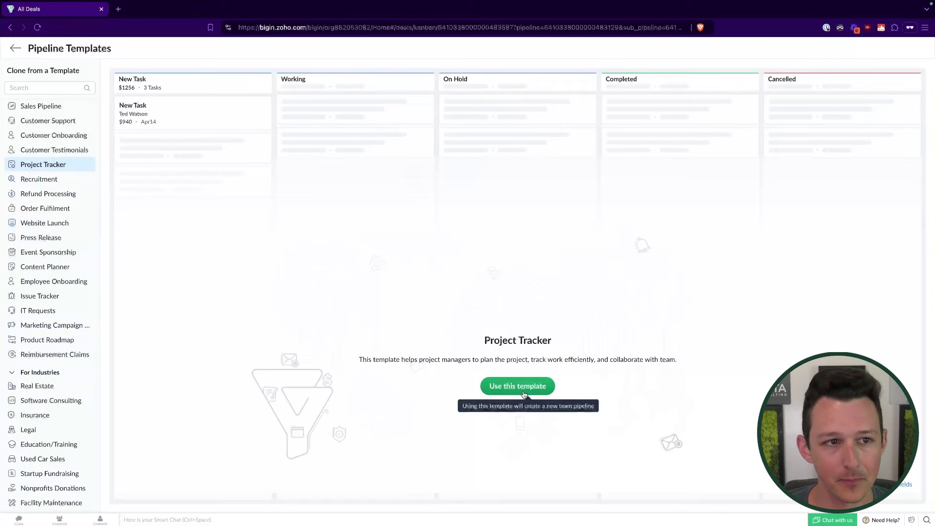
pyautogui.click(524, 392)
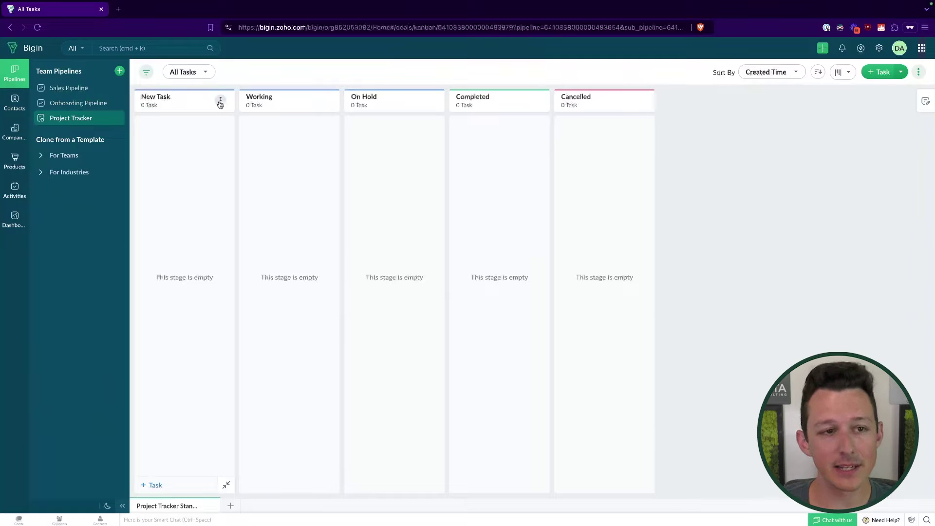
# Check which public task views are available for the Project Tracker pipeline
pyautogui.click(205, 72)
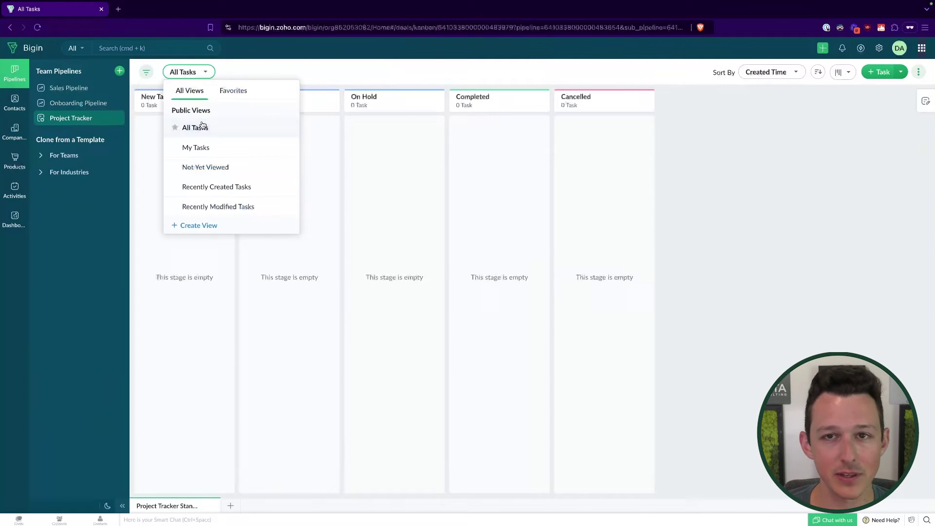
pyautogui.click(386, 76)
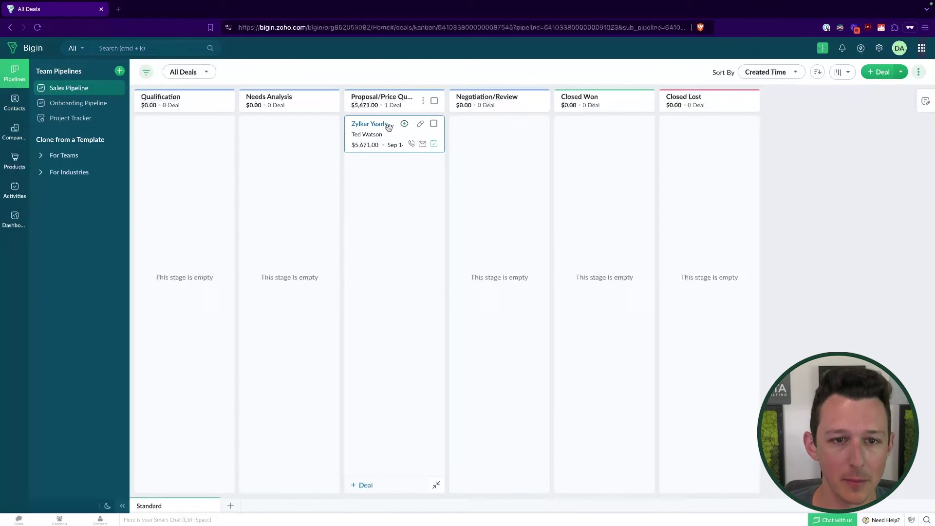
# Move the Zylker deal in the Sales Pipeline to the Negotiation/Review stage, and open the Onboarding Pipeline
pyautogui.moveTo(386, 127); pyautogui.dragTo(509, 154)
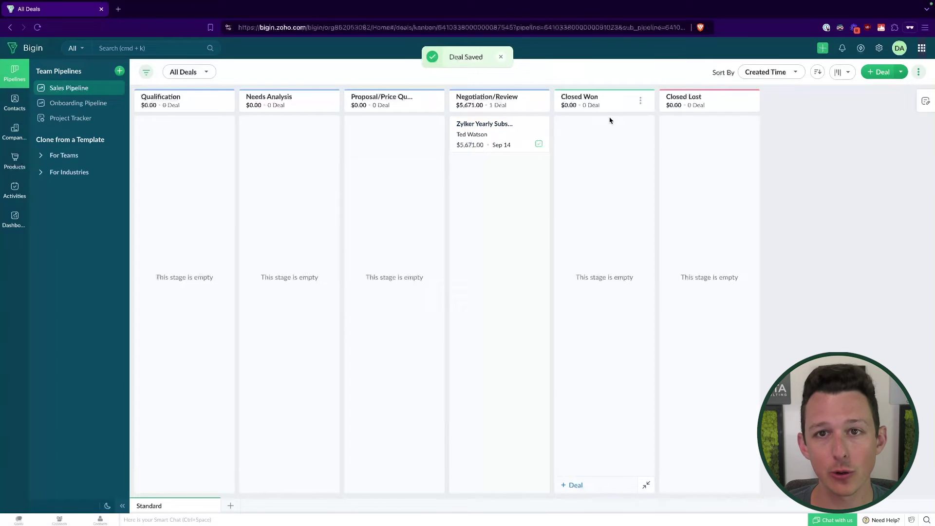
pyautogui.click(89, 102)
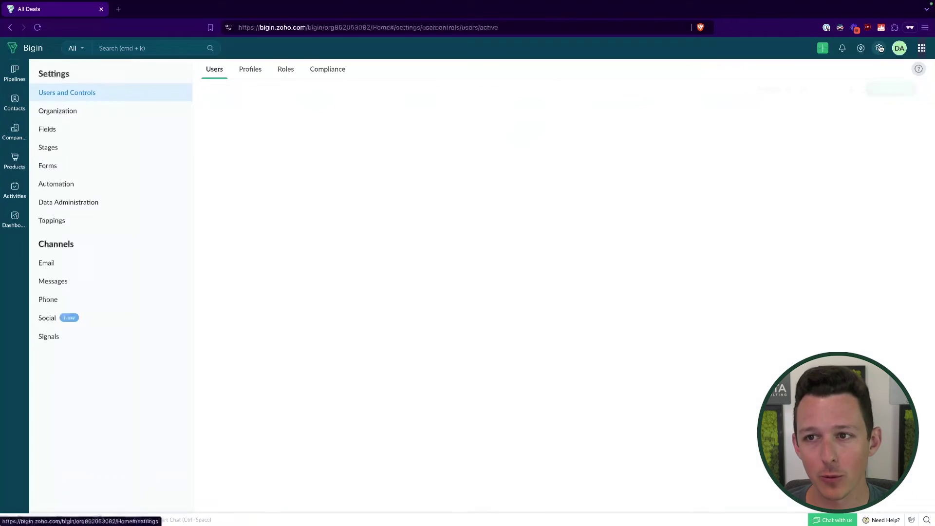
# Review the Workflow and Stage Automation sections in the Automation settings, and return to the workflow list
pyautogui.click(63, 185)
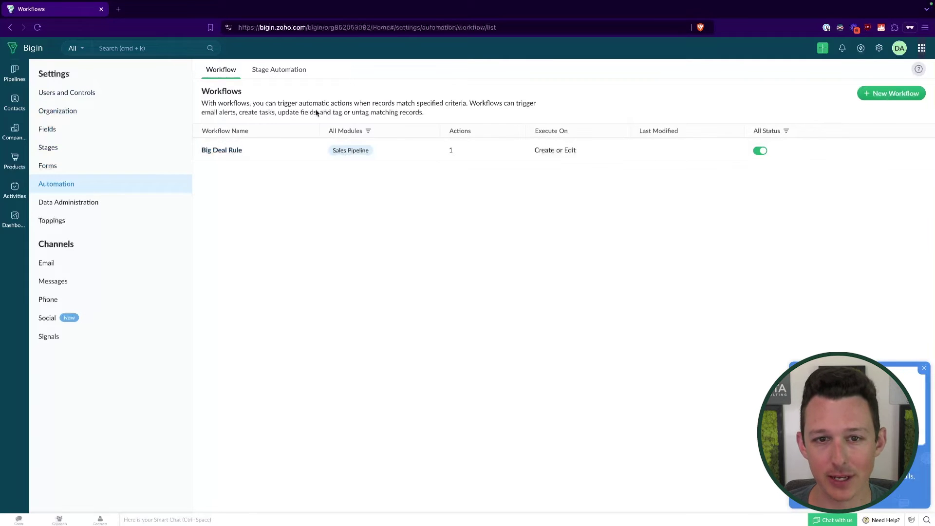
pyautogui.click(265, 77)
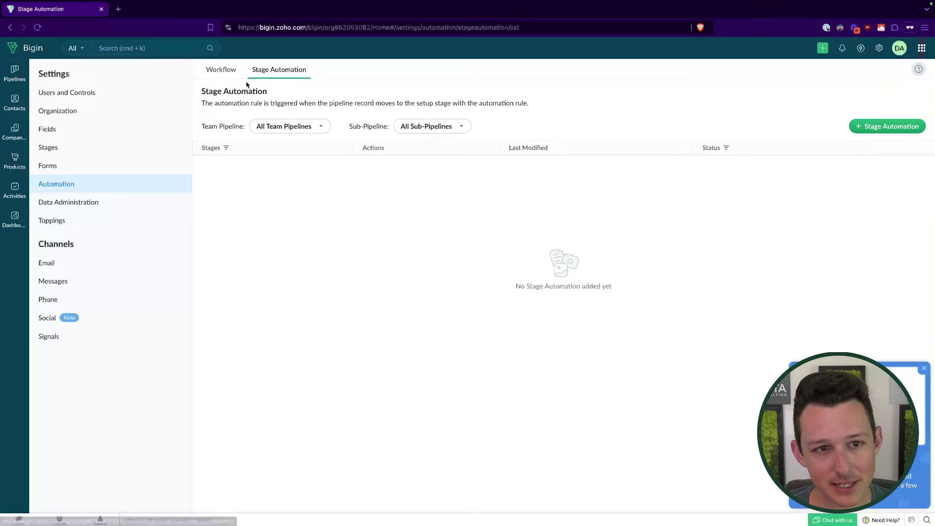
pyautogui.click(221, 74)
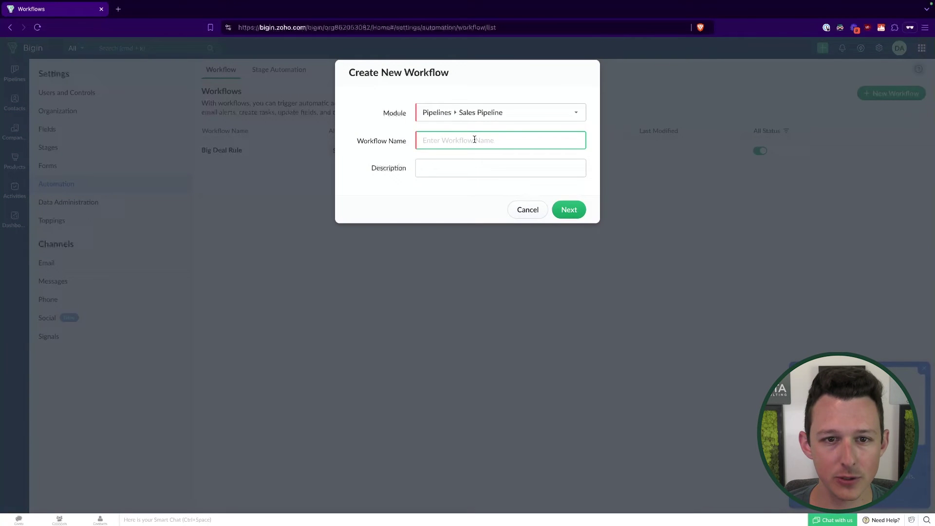
# Name the new workflow Example, assign it to the Onboarding Pipeline module, and proceed to its setup
pyautogui.write('Example')
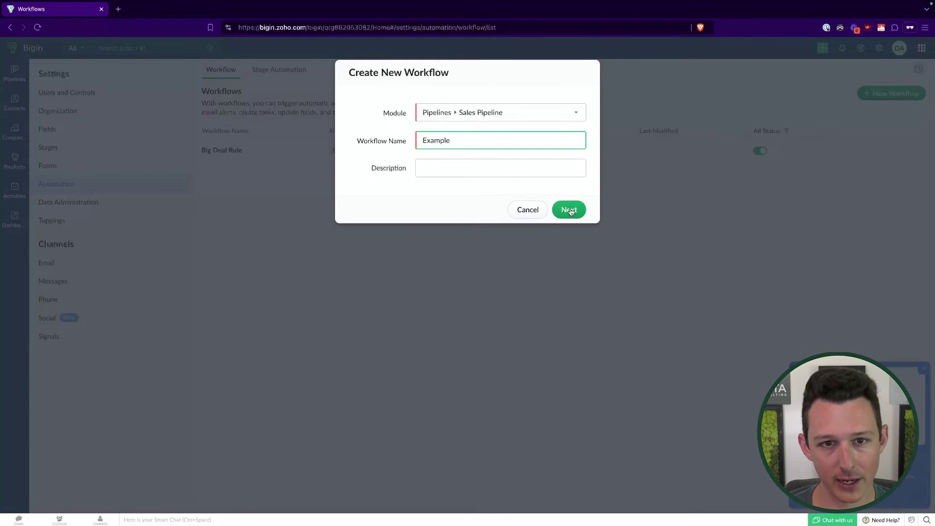
pyautogui.click(468, 114)
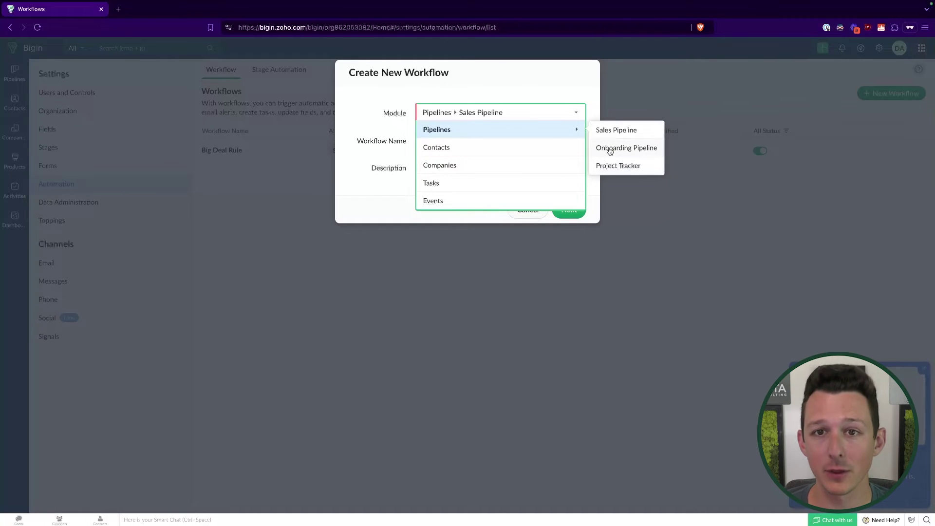
pyautogui.click(609, 149)
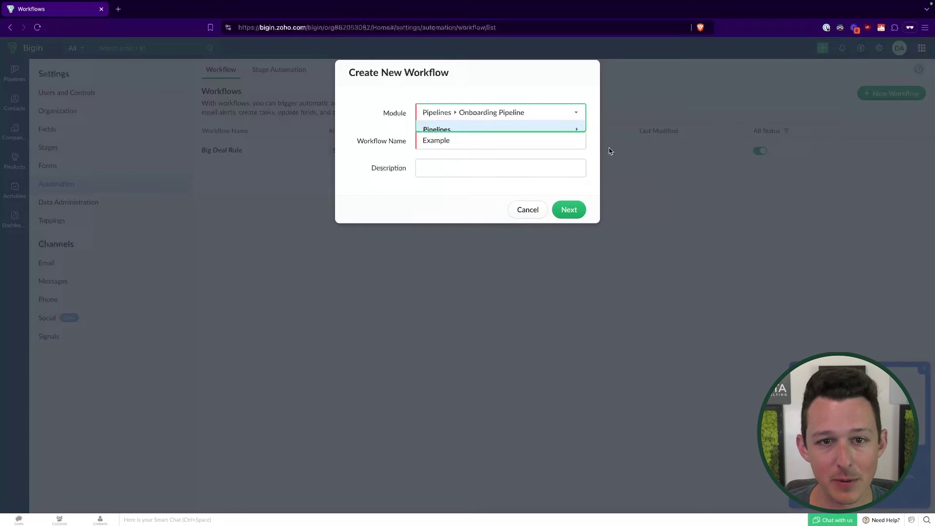
pyautogui.click(568, 211)
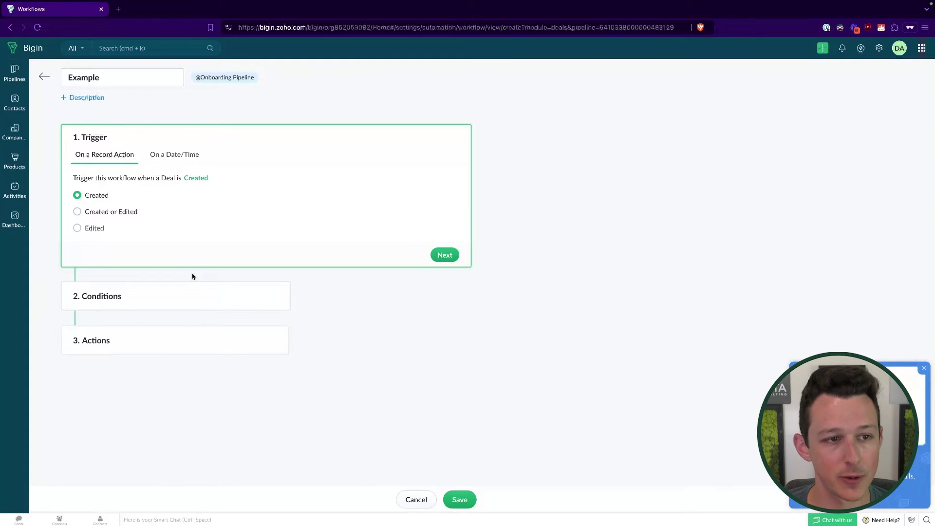
# Look over the record action triggers, and set the workflow to trigger 5 days after the Goal Completion Date
pyautogui.click(78, 212)
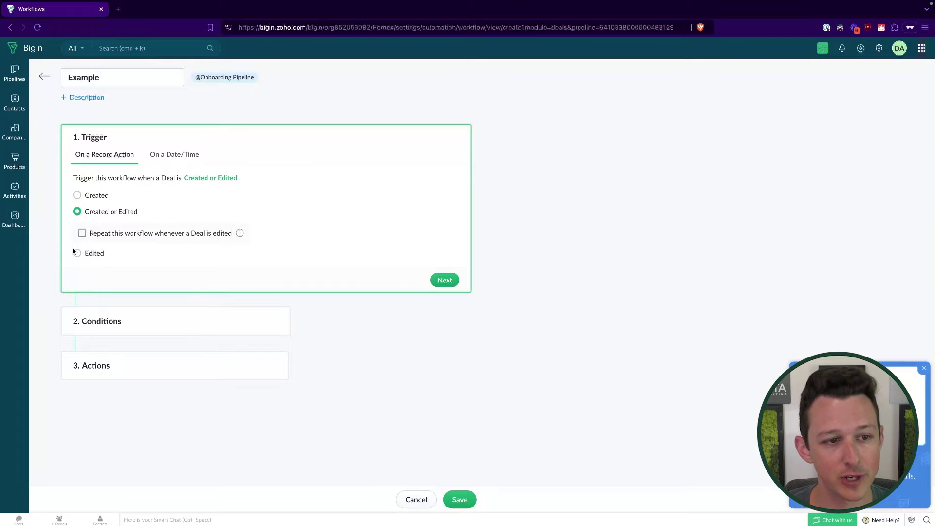
pyautogui.click(77, 253)
pyautogui.click(166, 154)
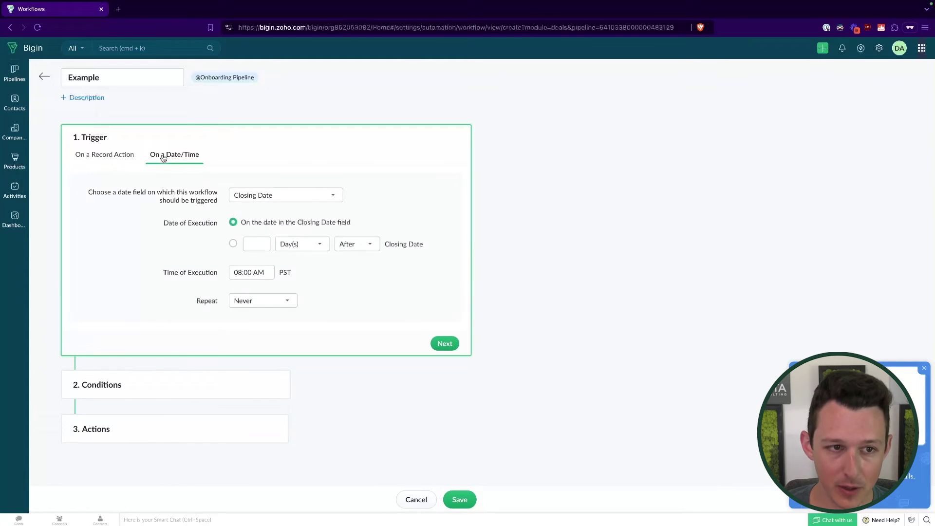
pyautogui.click(296, 195)
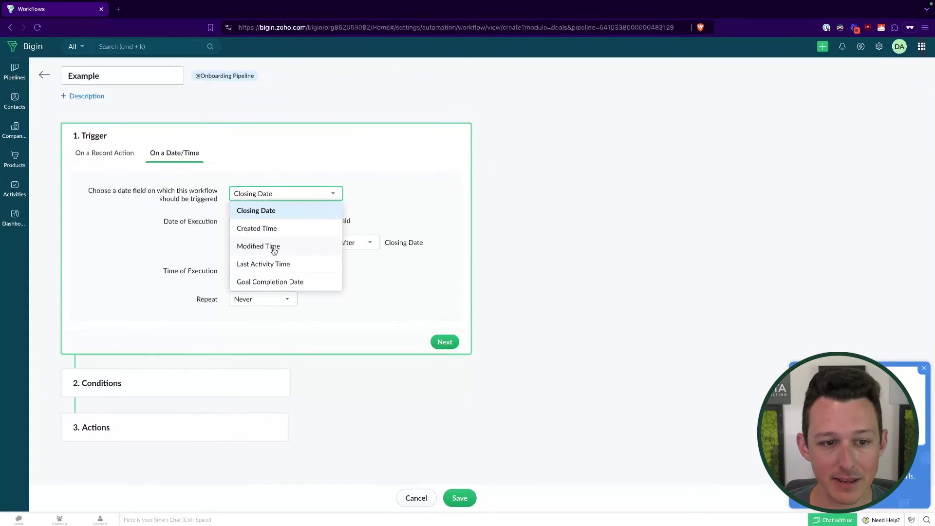
pyautogui.click(270, 284)
pyautogui.click(233, 243)
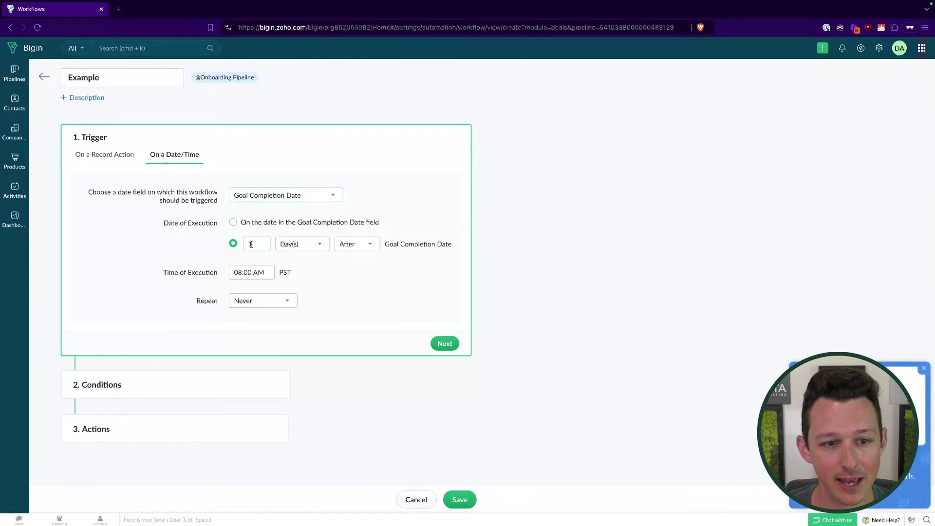
pyautogui.click(251, 244)
pyautogui.press('BackSpace')
pyautogui.write('5')
pyautogui.click(398, 198)
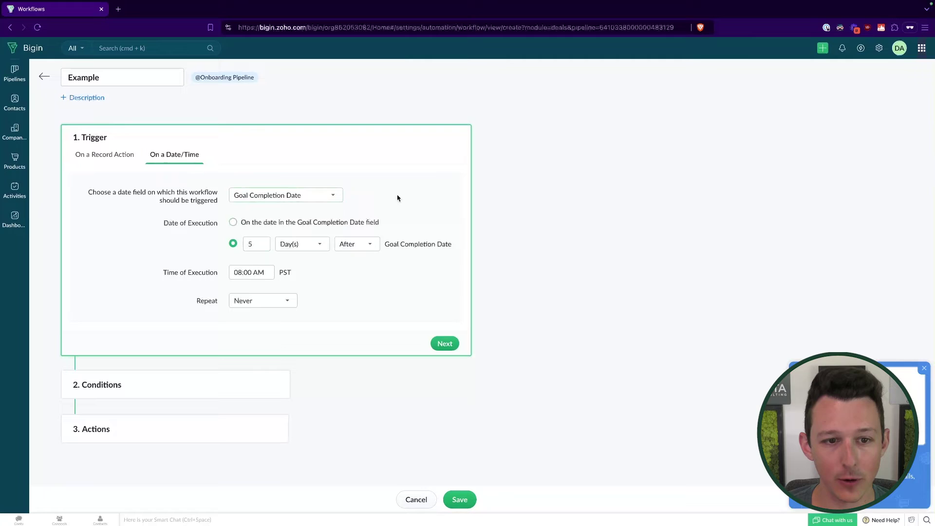
pyautogui.click(434, 349)
# Limit the workflow to deals whose Stage is Onboarding Complete, and check the available instant actions
pyautogui.click(170, 266)
pyautogui.write('stage')
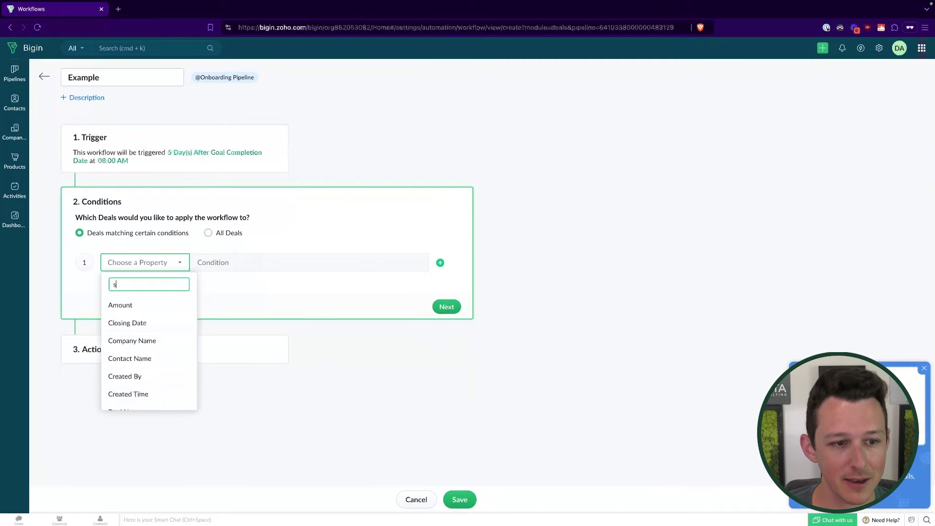
pyautogui.click(146, 306)
pyautogui.click(238, 263)
pyautogui.click(307, 262)
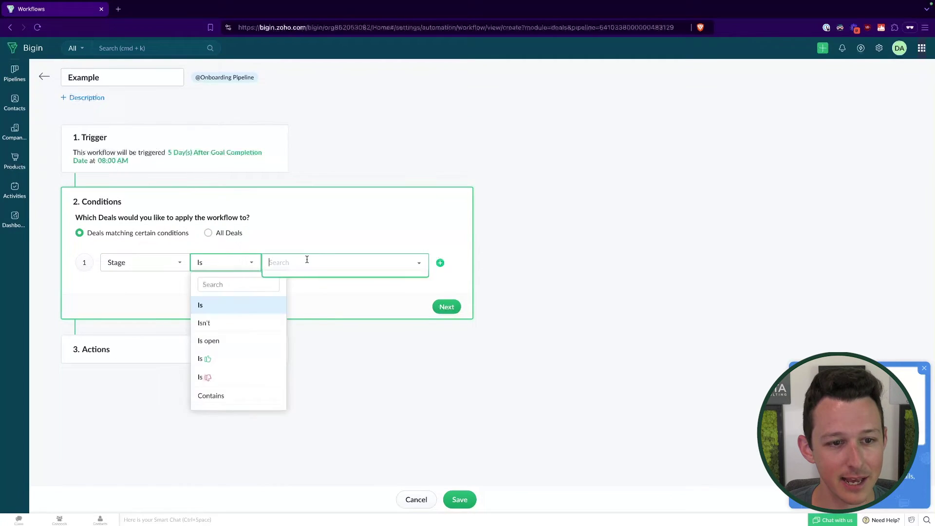
pyautogui.click(324, 369)
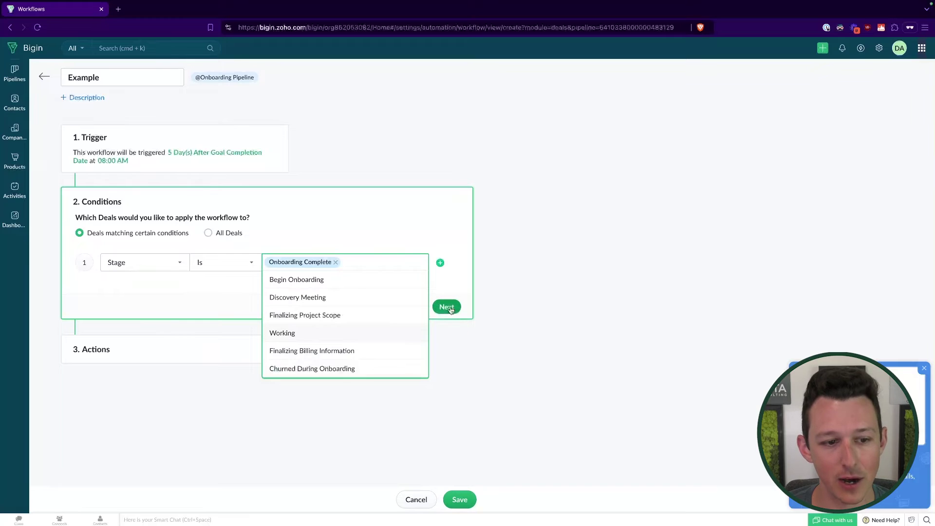
pyautogui.click(220, 309)
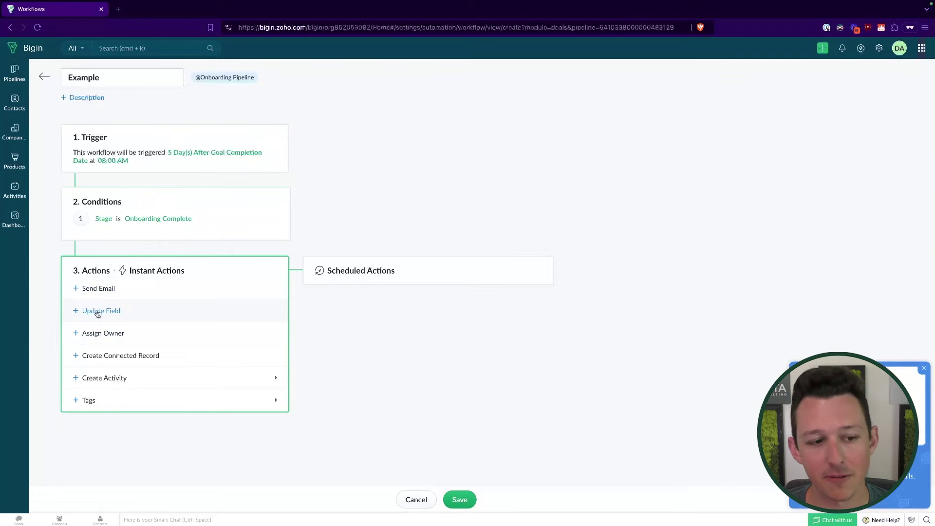
pyautogui.moveTo(109, 378)
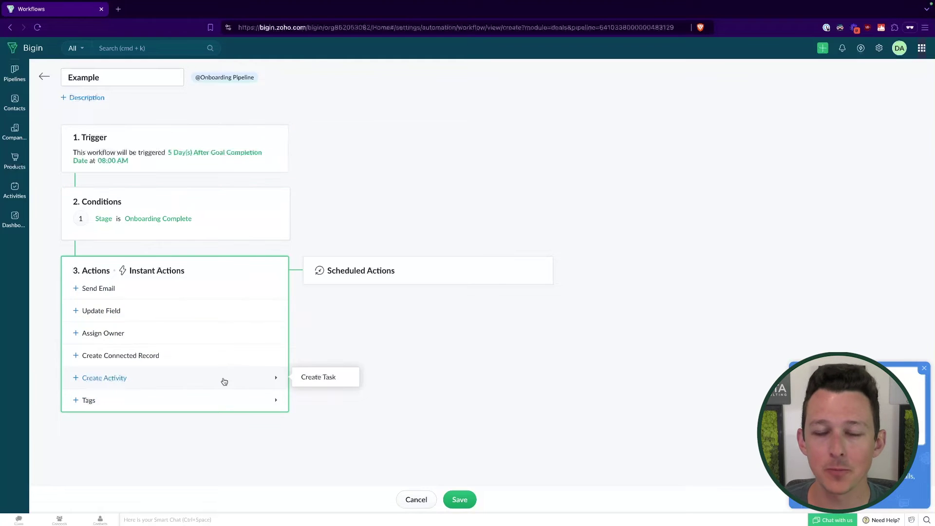
# Change the workflow trigger to a record action that runs when a deal's Stage field is edited
pyautogui.click(269, 140)
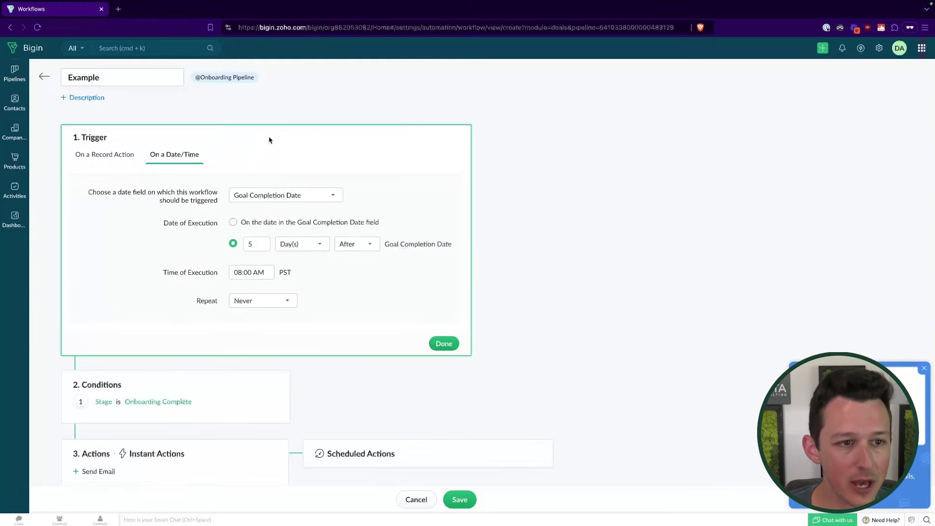
pyautogui.click(108, 157)
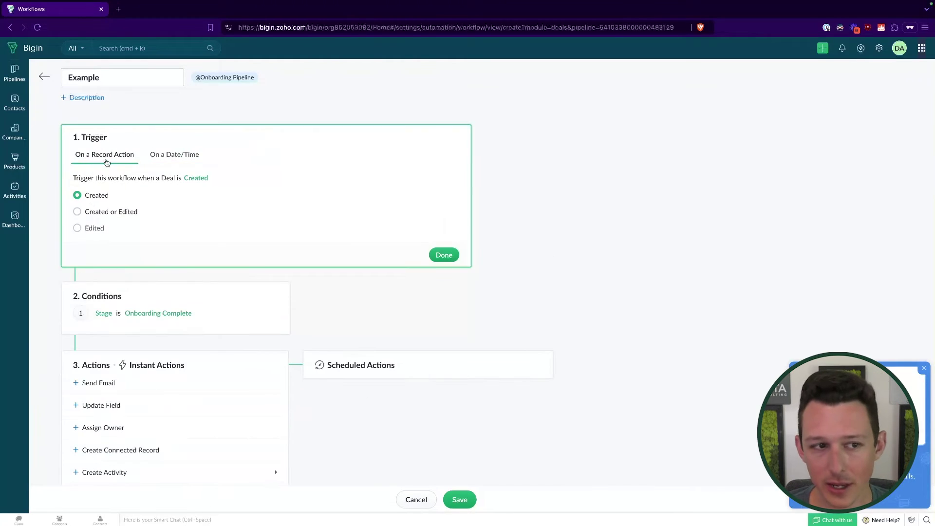
pyautogui.click(77, 228)
pyautogui.click(181, 268)
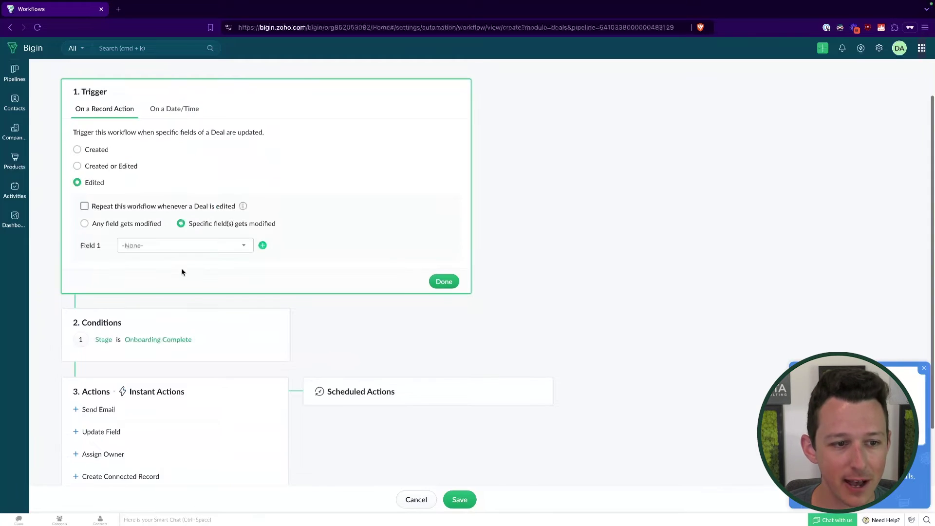
pyautogui.click(161, 245)
pyautogui.write('stag')
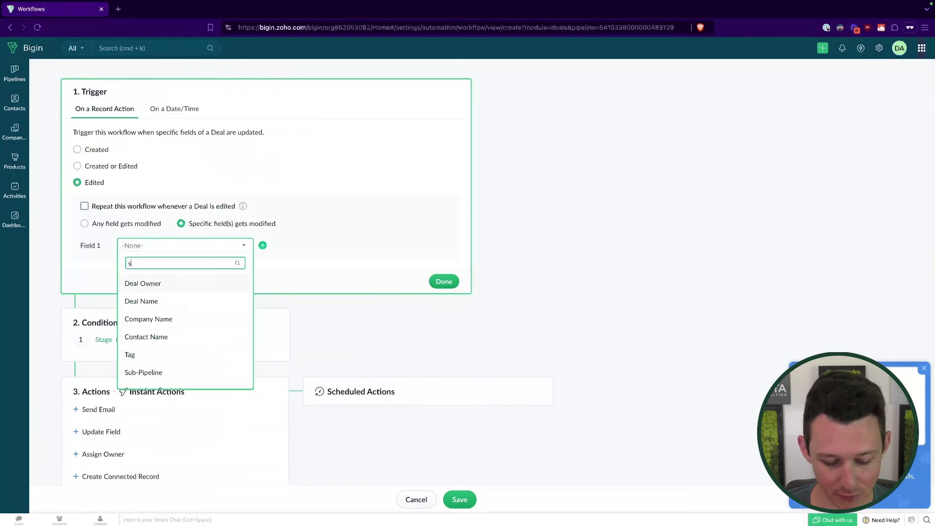
pyautogui.click(146, 284)
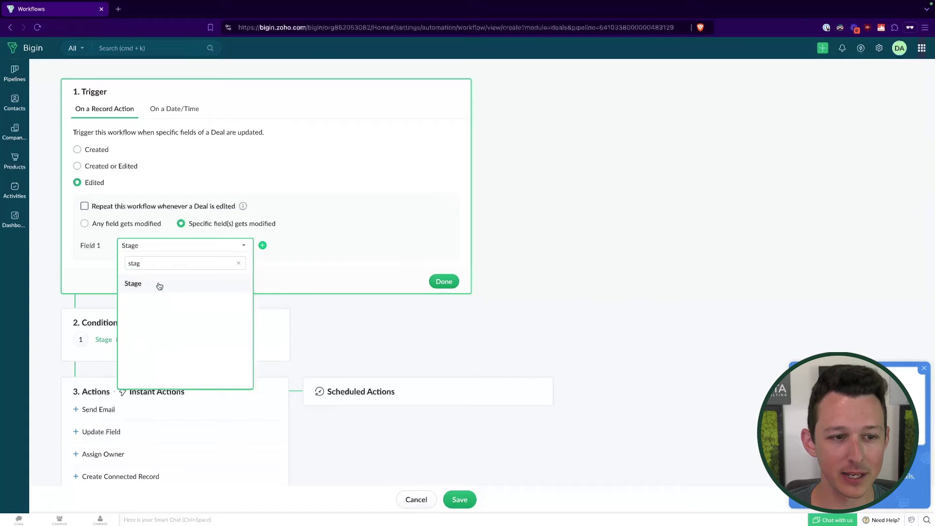
pyautogui.click(444, 282)
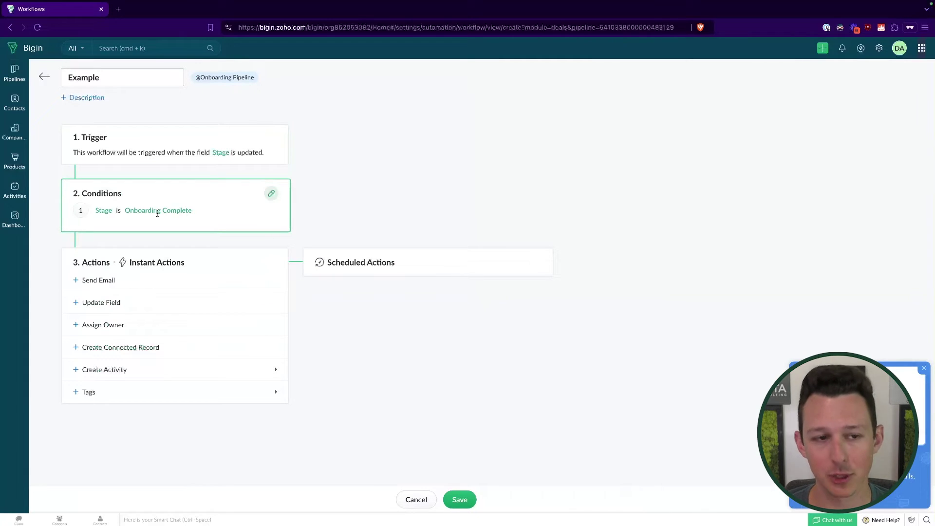
# Review the Example workflow's trigger and condition, and discard the workflow without saving
pyautogui.moveTo(212, 156); pyautogui.dragTo(265, 156)
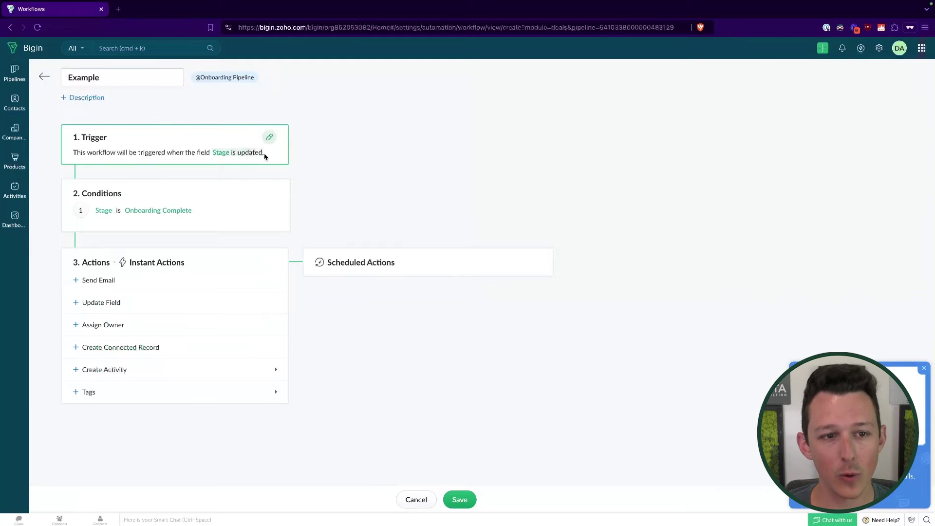
pyautogui.moveTo(124, 212); pyautogui.dragTo(219, 212)
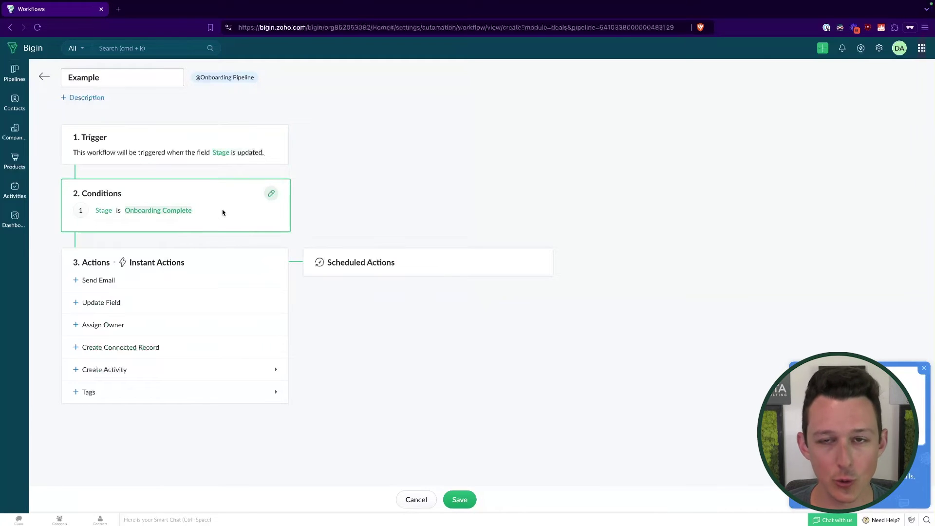
pyautogui.click(506, 213)
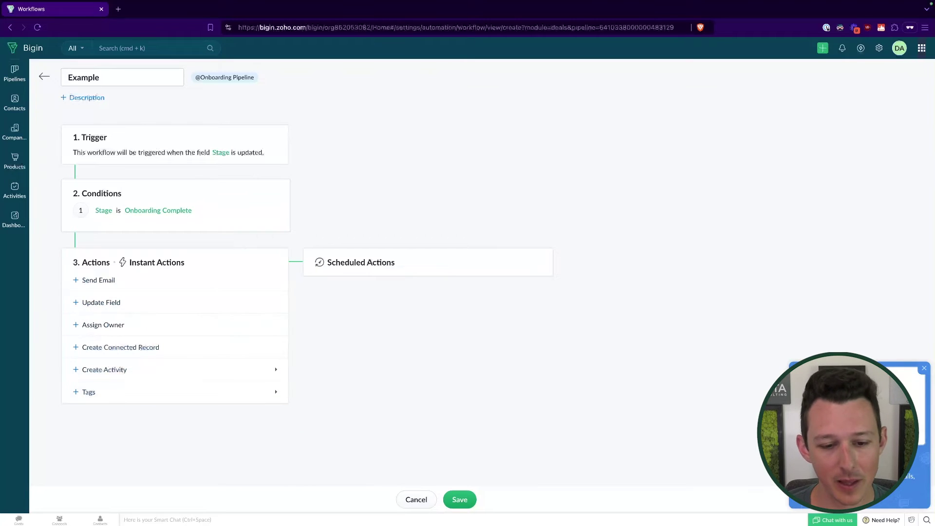
pyautogui.click(415, 498)
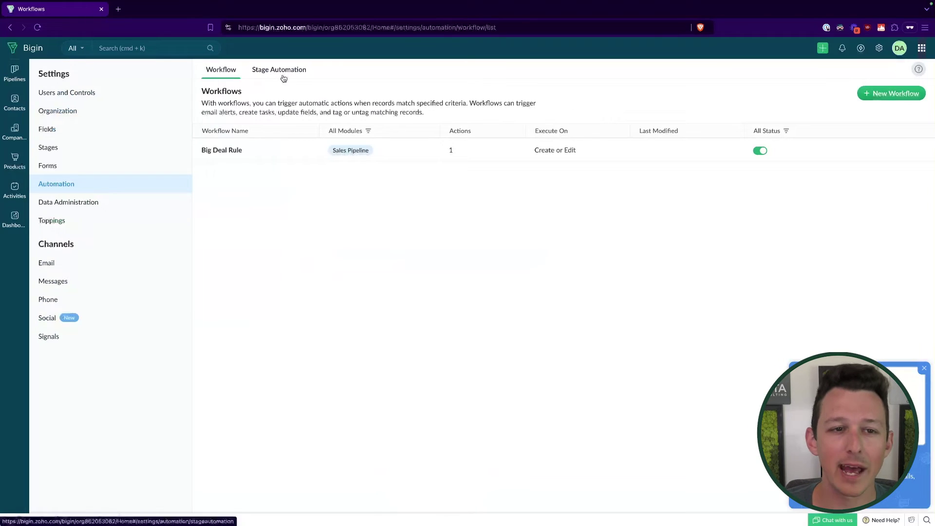
# Open the Stage Automation settings, read how the rules are triggered, and dismiss the pop-up notice
pyautogui.click(284, 70)
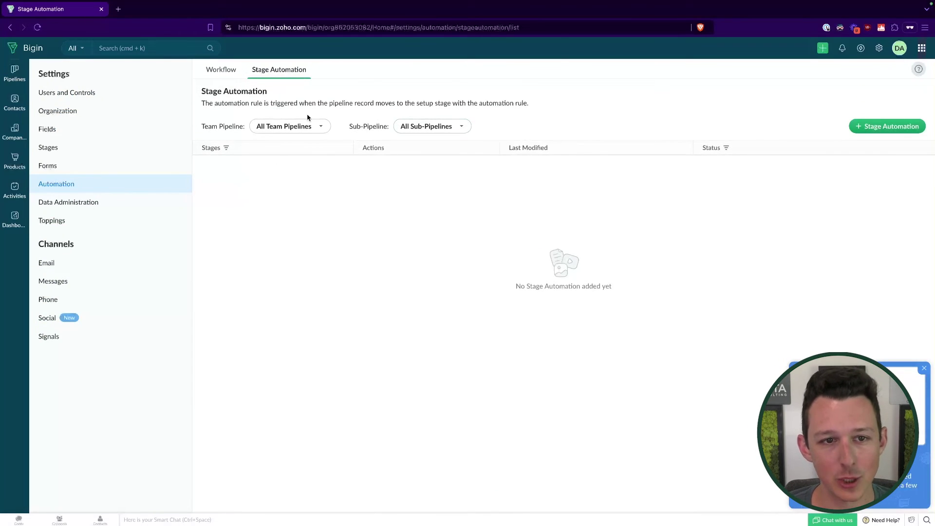
pyautogui.moveTo(200, 91); pyautogui.dragTo(467, 111)
pyautogui.click(467, 111)
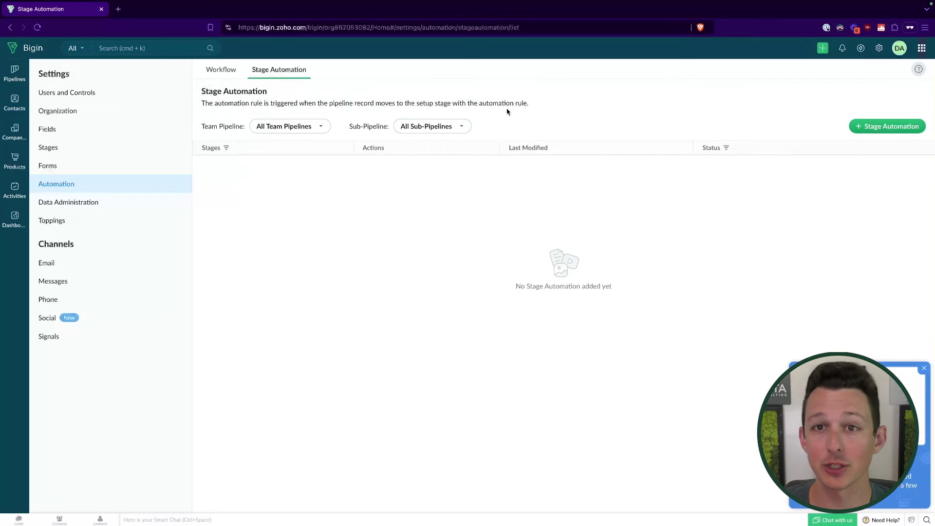
pyautogui.click(923, 368)
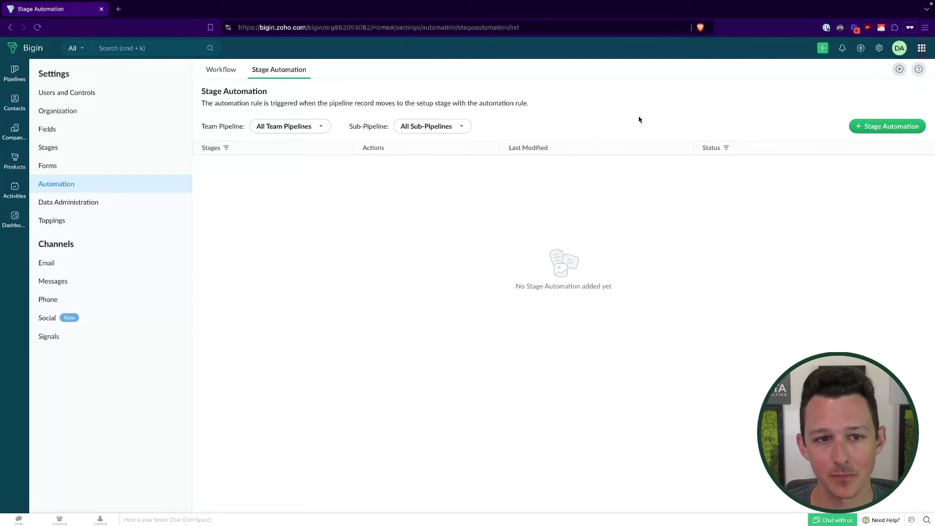
# Start a stage automation for the Closed Won stage of the Sales Pipeline's Standard sub-pipeline
pyautogui.click(879, 127)
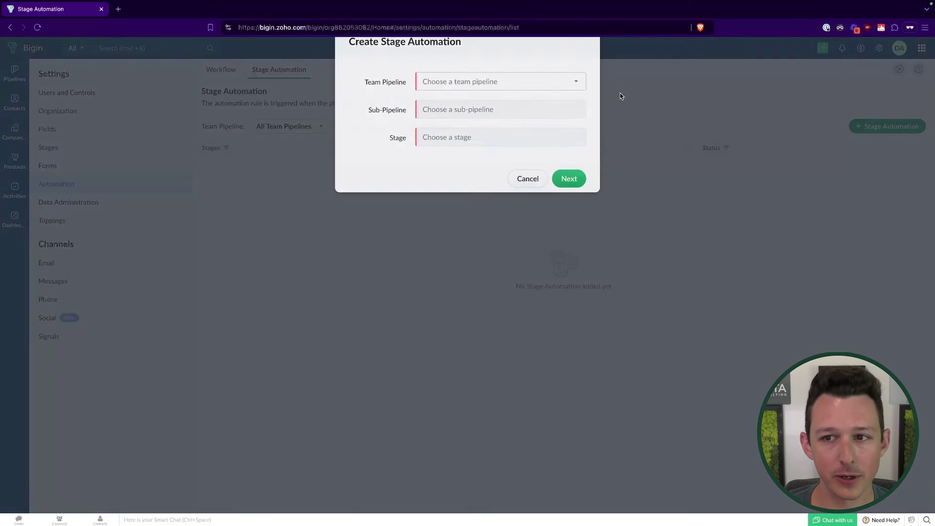
pyautogui.click(482, 117)
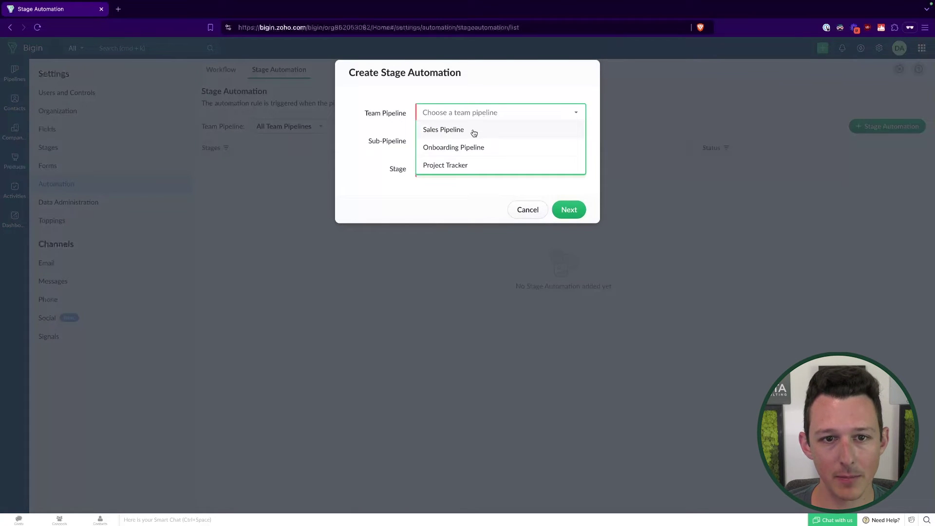
pyautogui.click(473, 132)
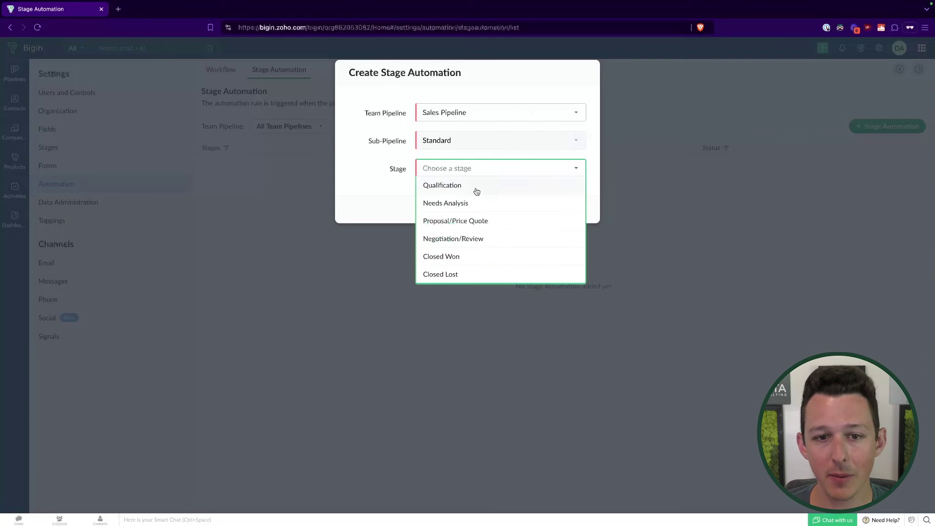
pyautogui.click(470, 254)
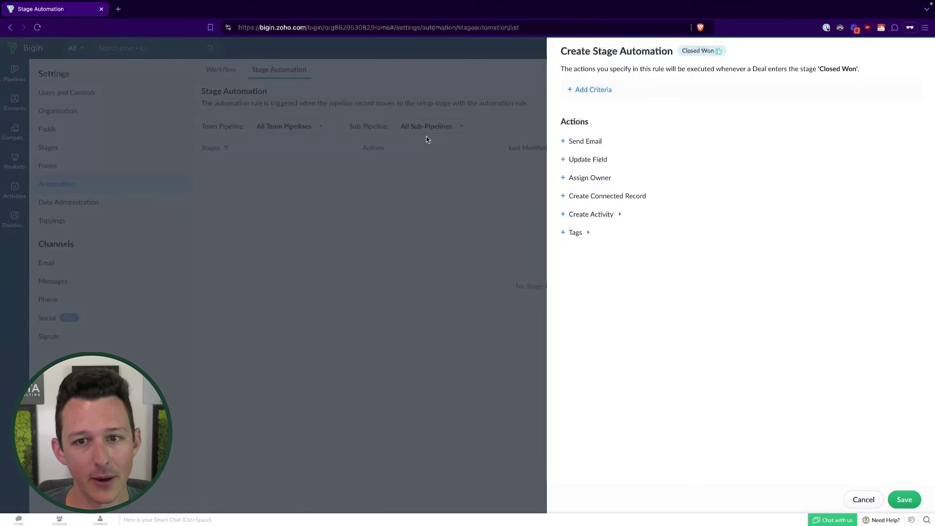
# Examine which deal properties can serve as criteria for the Closed Won rule, and remove the blank criterion
pyautogui.click(598, 90)
pyautogui.click(624, 112)
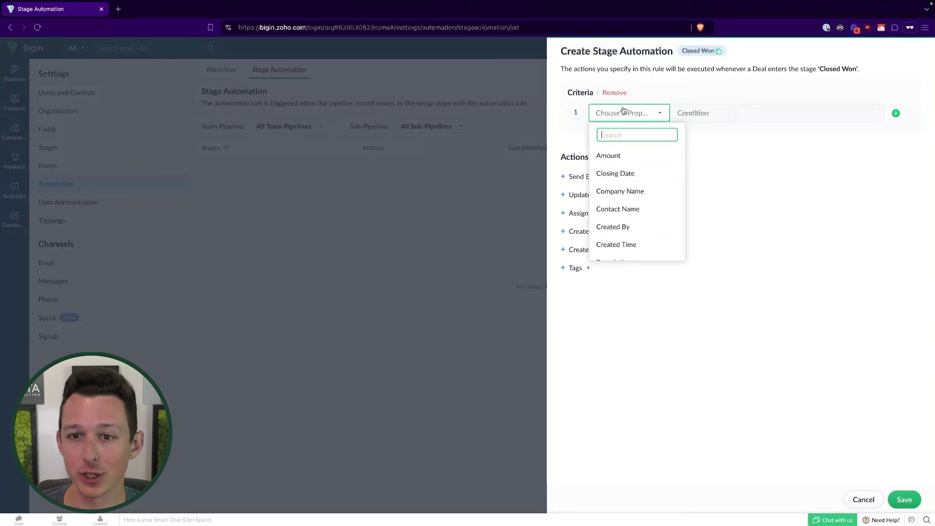
pyautogui.scroll(-1, 629, 174)
pyautogui.scroll(1, 628, 179)
pyautogui.scroll(-7, 625, 207)
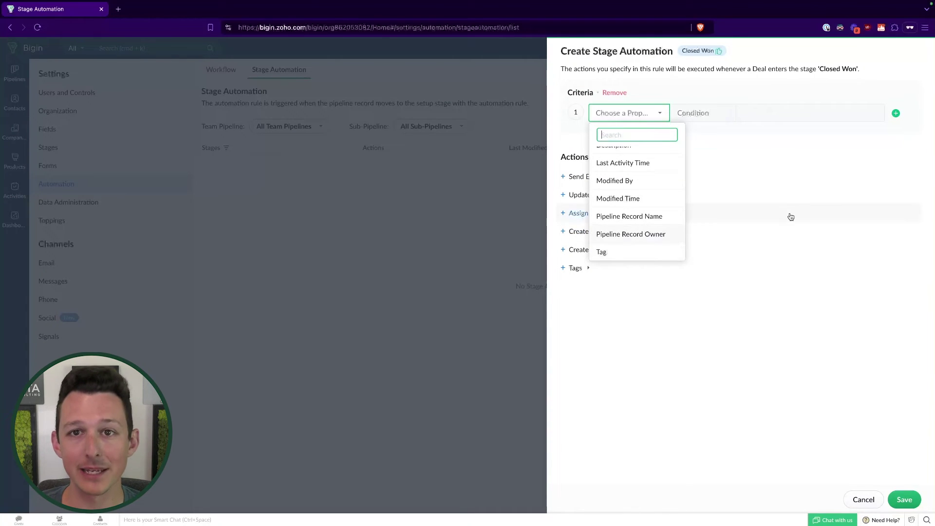
pyautogui.click(745, 80)
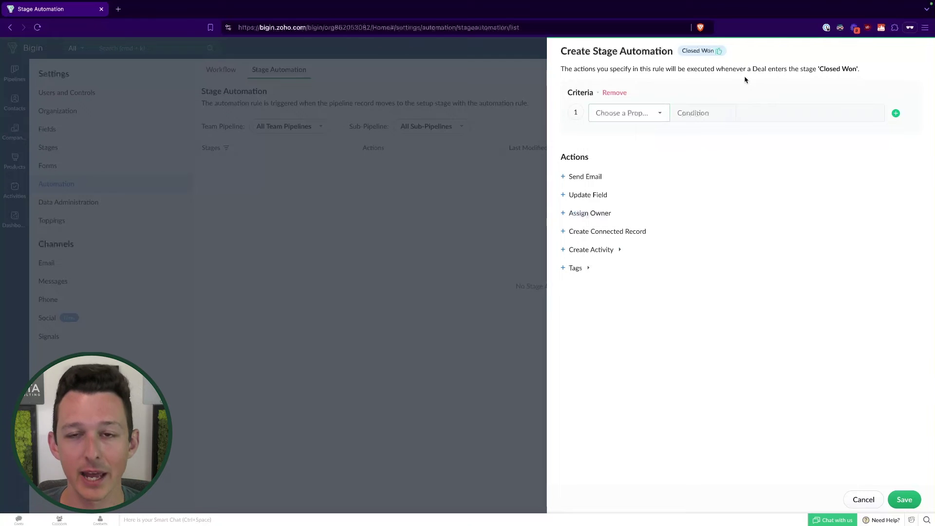
pyautogui.click(620, 116)
pyautogui.scroll(-2, 619, 160)
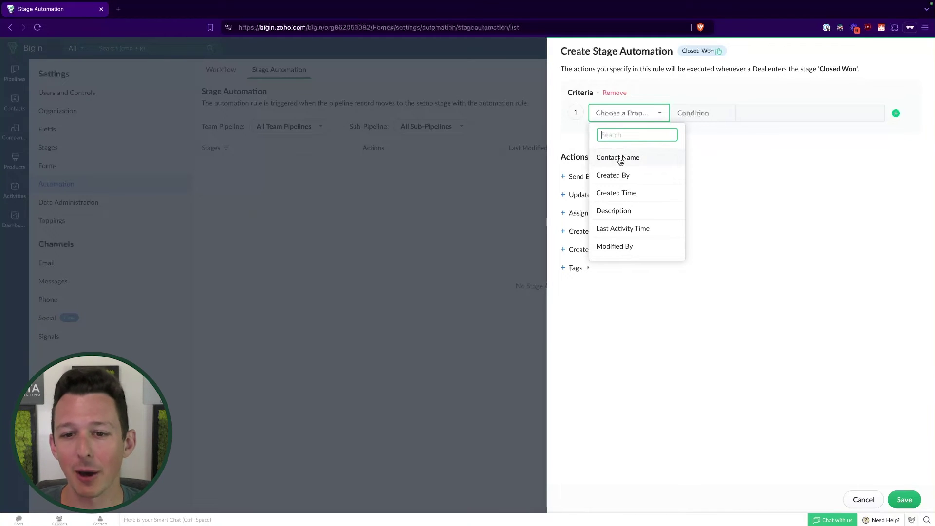
pyautogui.scroll(-3, 620, 159)
pyautogui.scroll(5, 608, 173)
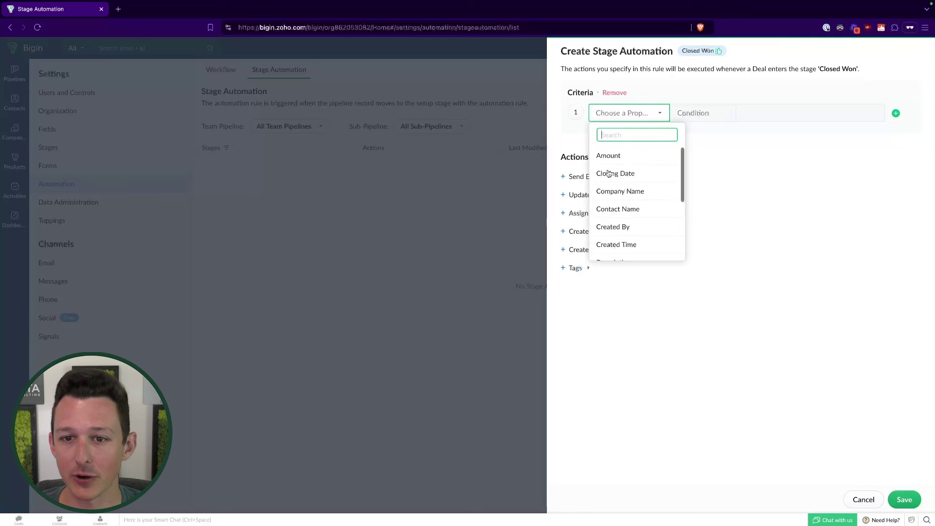
pyautogui.click(635, 83)
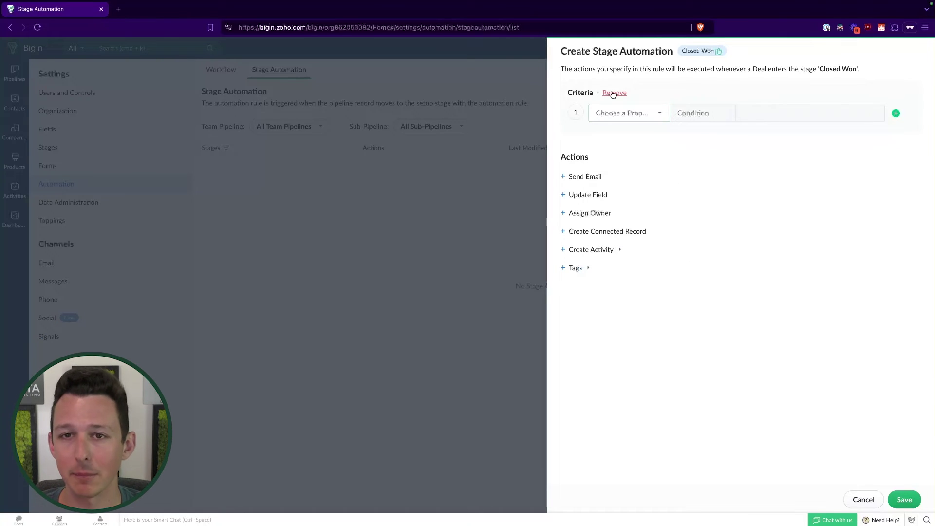
pyautogui.click(613, 93)
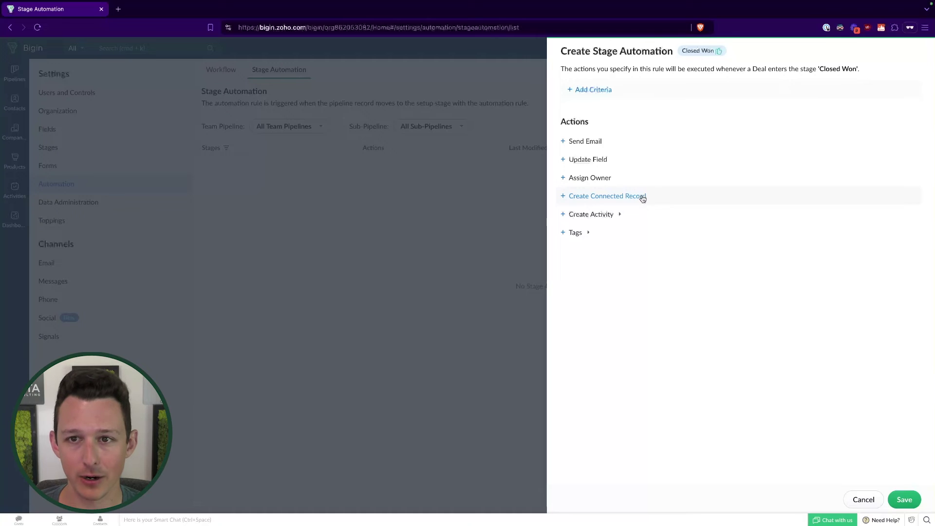
# Add a connected record action to the Closed Won rule that creates the record in the Onboarding Pipeline
pyautogui.click(563, 196)
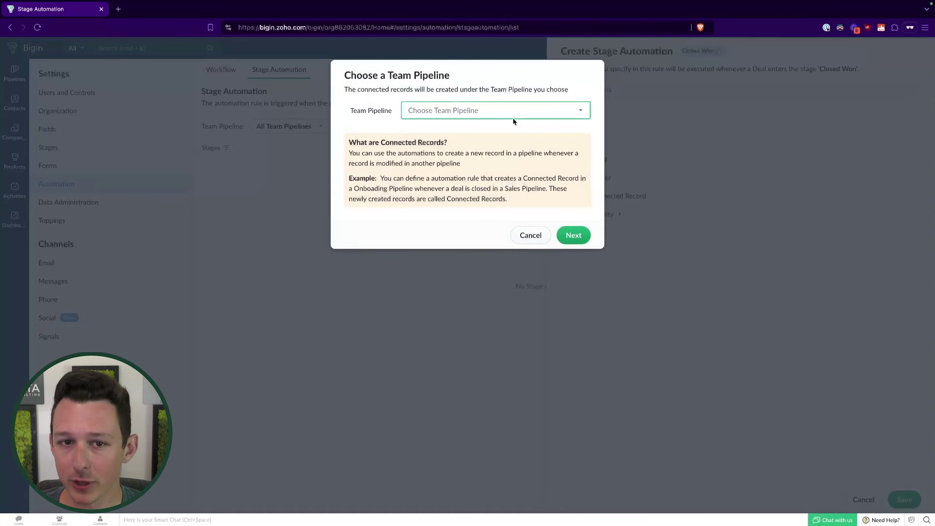
pyautogui.click(477, 111)
pyautogui.click(477, 111)
pyautogui.click(471, 112)
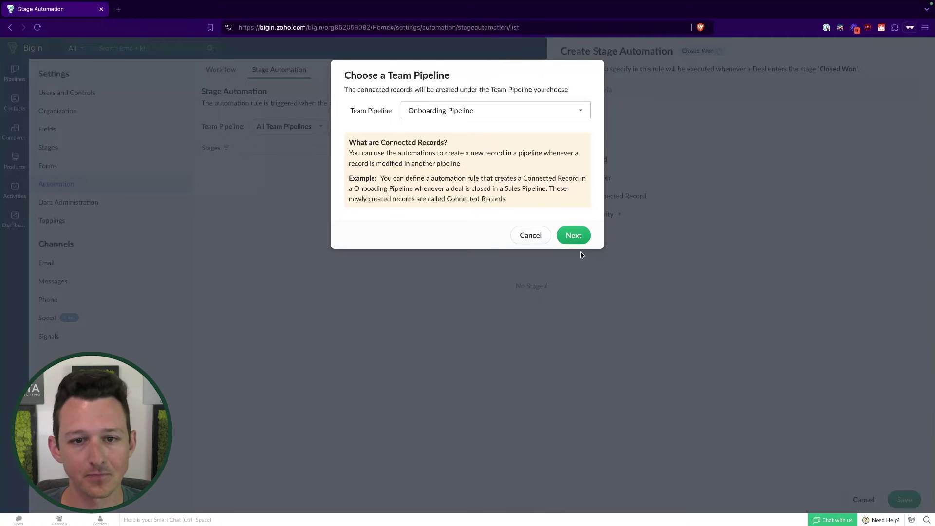
pyautogui.click(573, 235)
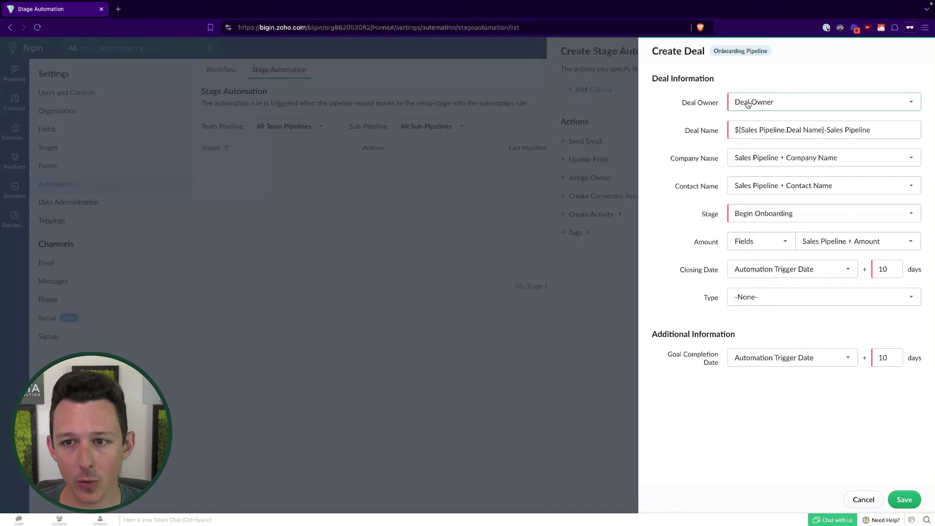
# Examine how the connected record's default deal name combines the Sales Pipeline deal name with a suffix
pyautogui.moveTo(735, 130); pyautogui.dragTo(874, 129)
pyautogui.click(876, 130)
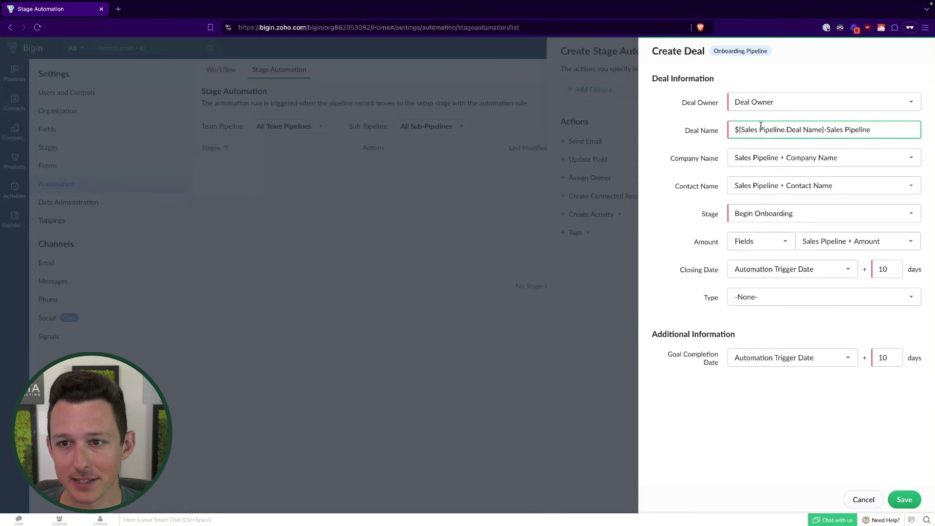
pyautogui.moveTo(733, 130); pyautogui.dragTo(827, 128)
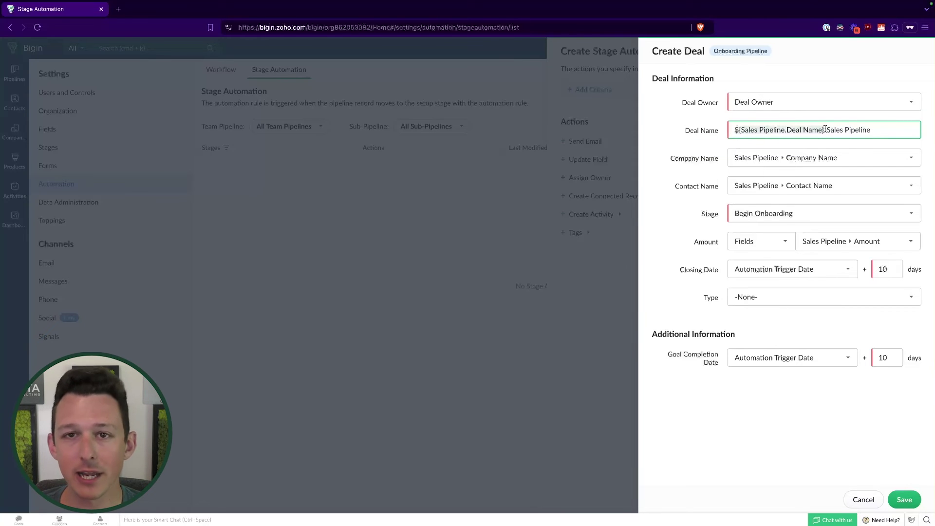
pyautogui.click(825, 130)
pyautogui.write('-')
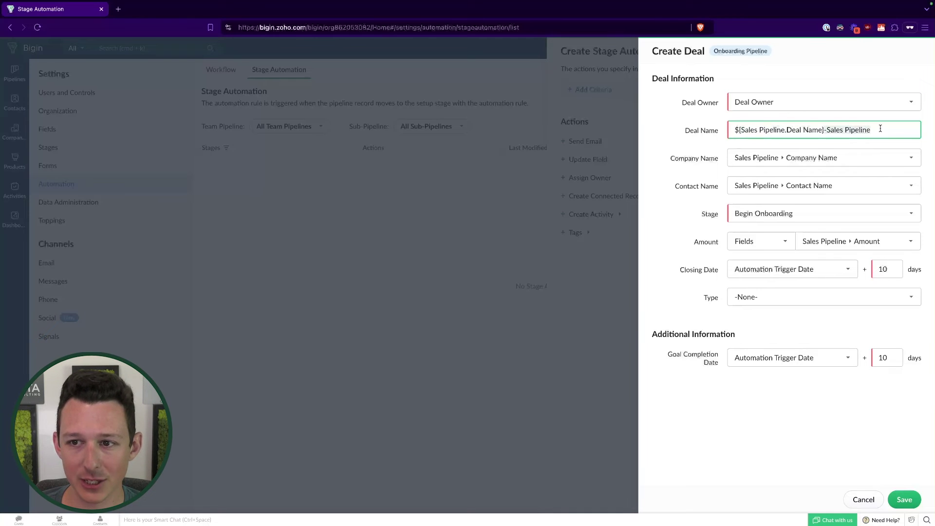
pyautogui.click(880, 128)
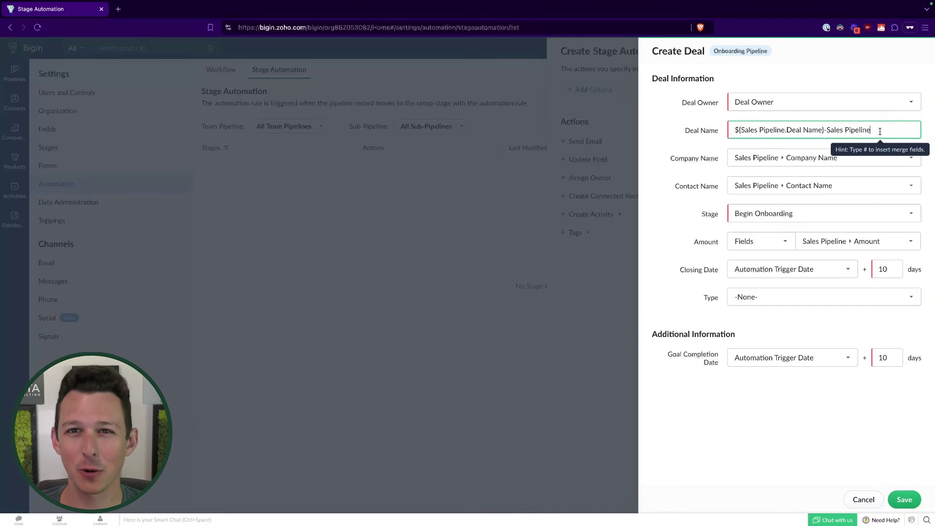
pyautogui.moveTo(880, 131); pyautogui.dragTo(832, 130)
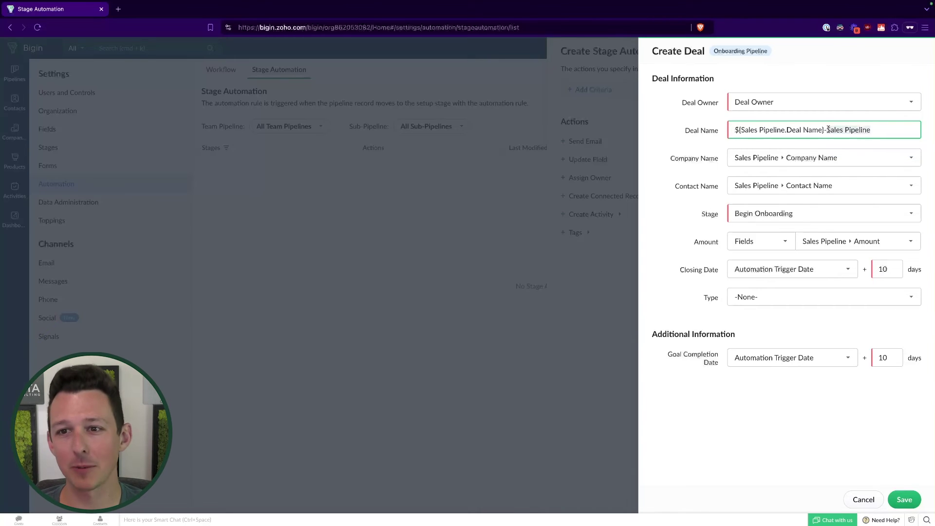
pyautogui.moveTo(824, 130); pyautogui.dragTo(736, 130)
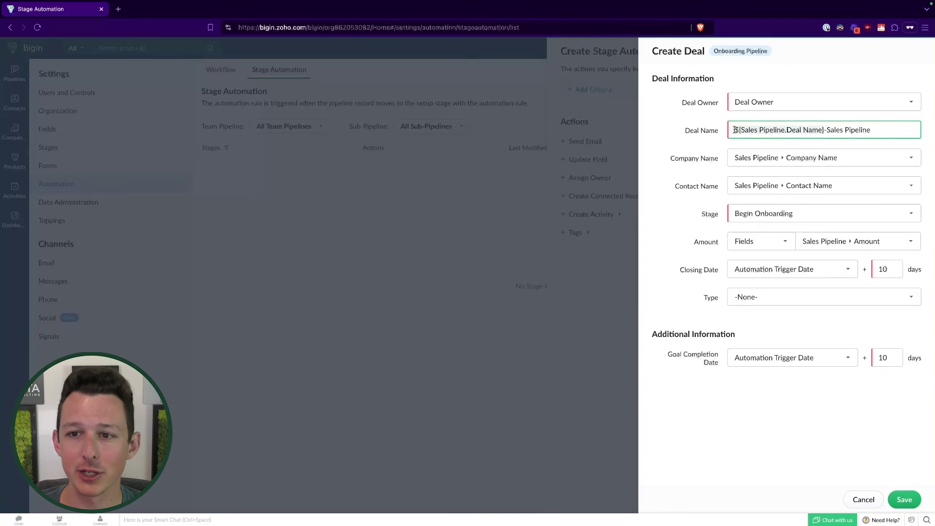
# Replace the deal name with the company's Company Name merge field followed by " - Onboarding"
pyautogui.tripleClick(891, 127)
pyautogui.press('BackSpace')
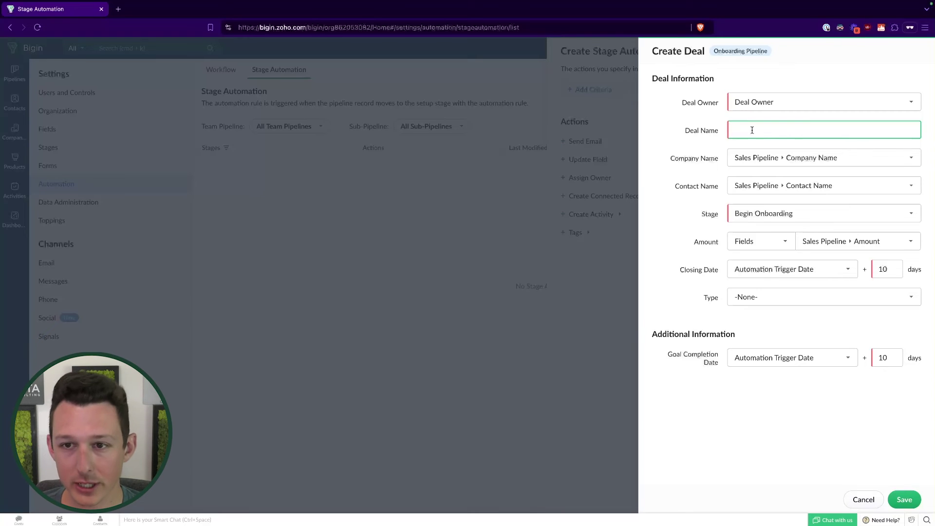
pyautogui.write('#')
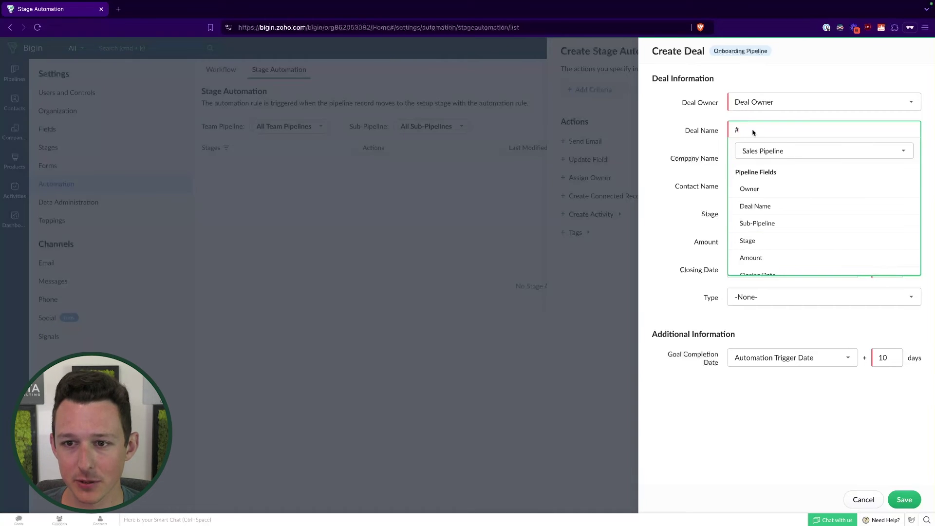
pyautogui.click(764, 151)
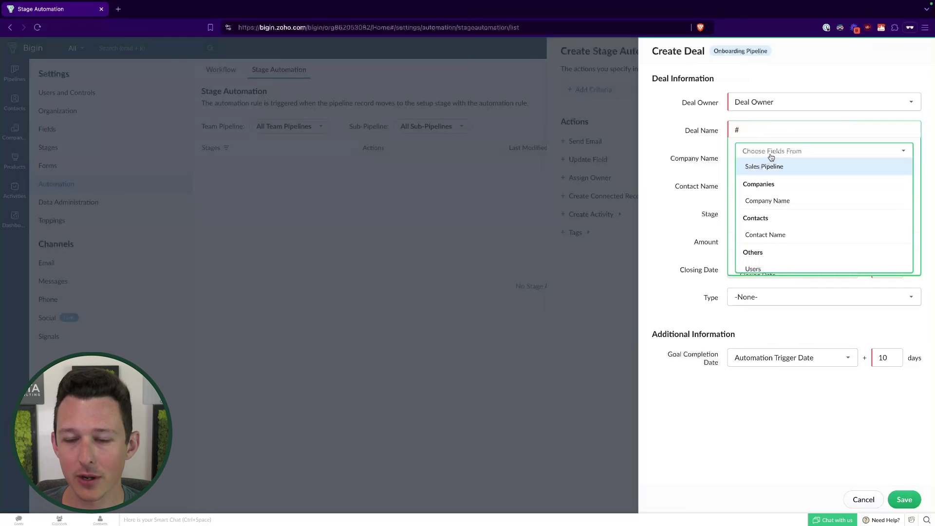
pyautogui.click(771, 158)
pyautogui.scroll(-3, 774, 214)
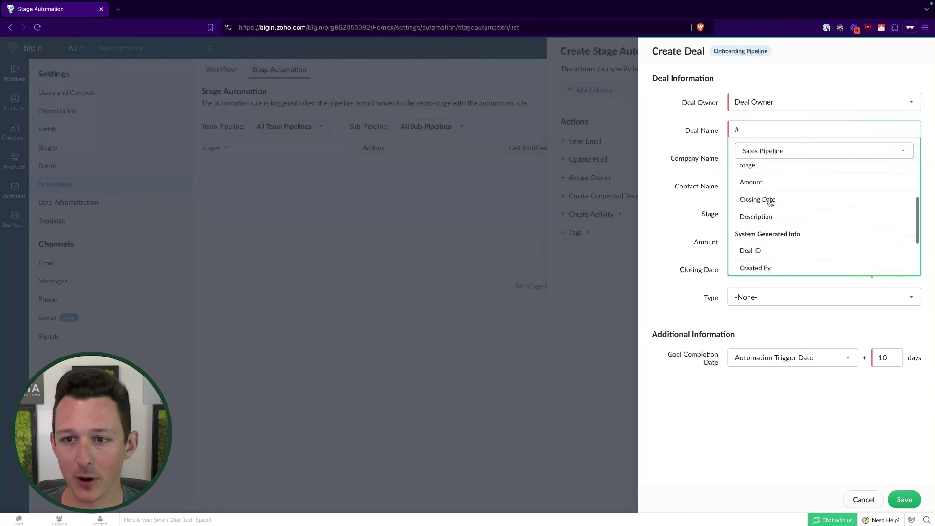
pyautogui.scroll(3, 785, 185)
pyautogui.click(782, 153)
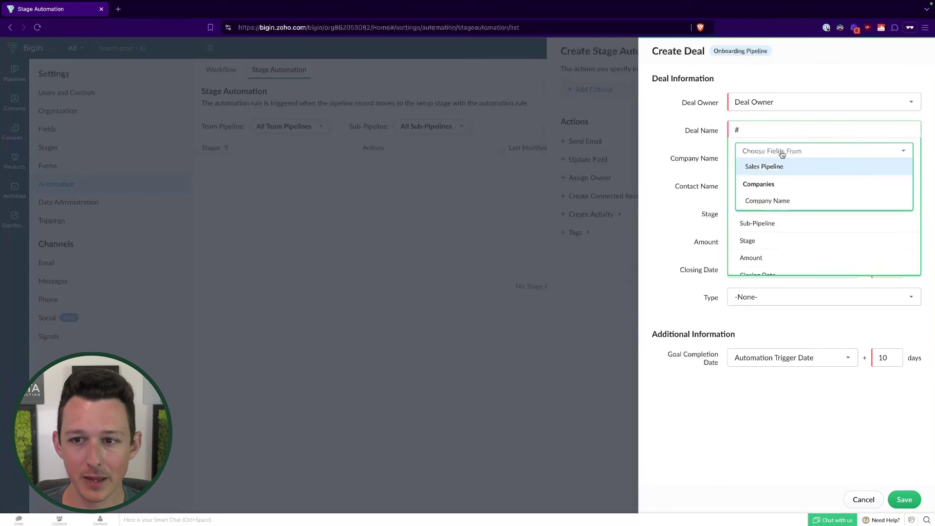
pyautogui.click(776, 202)
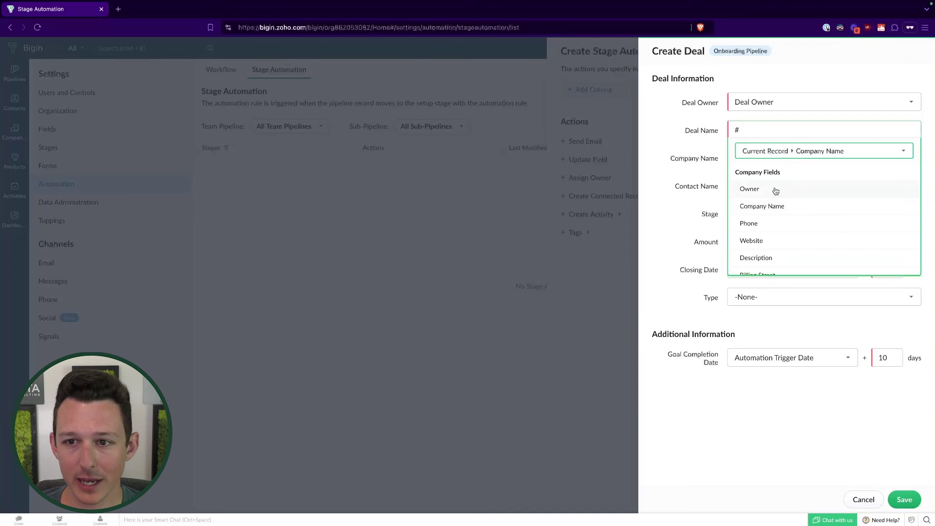
pyautogui.click(770, 206)
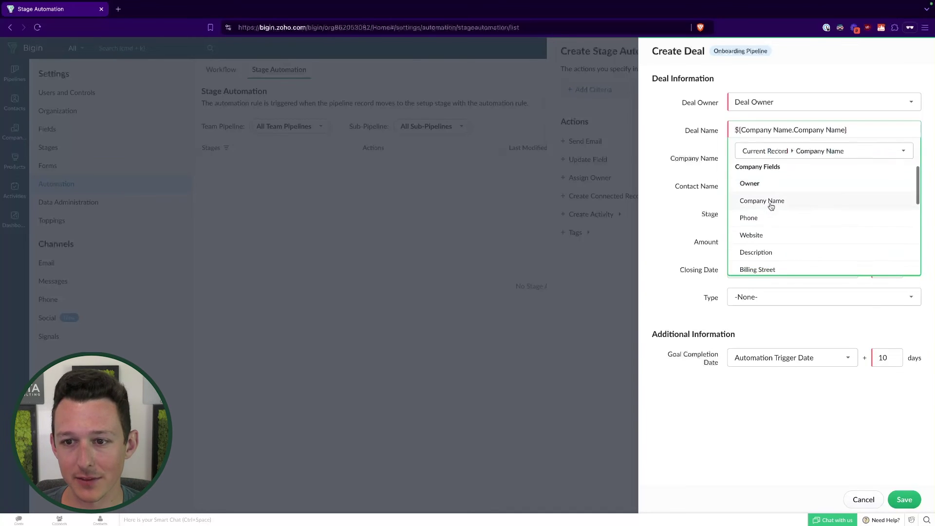
pyautogui.click(856, 134)
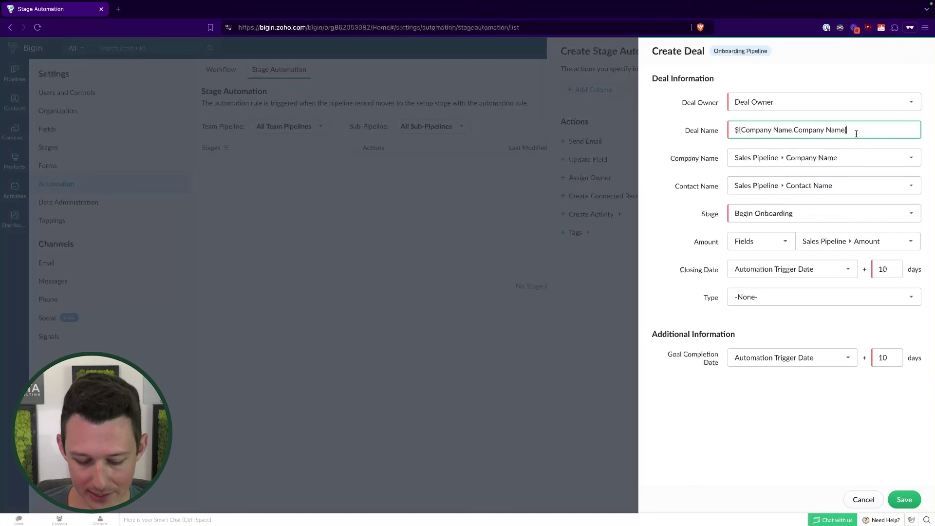
pyautogui.write('- Onboarding')
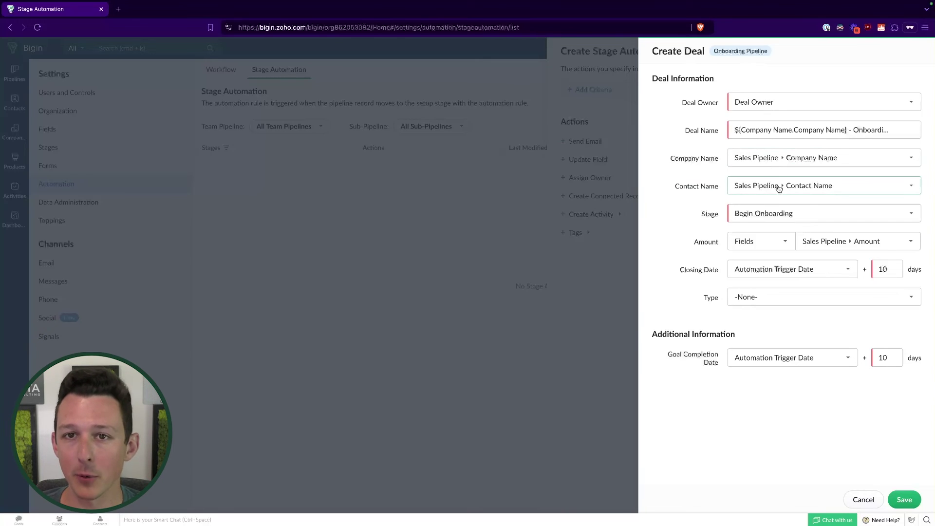
# Keep the stage at Begin Onboarding, and set the closing date to the Sales Pipeline's Closing Date plus 0 days
pyautogui.click(772, 222)
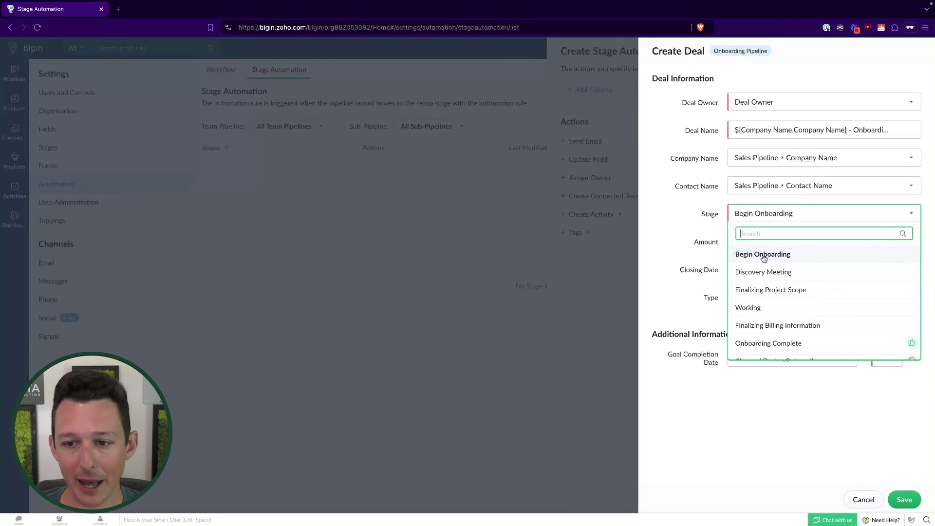
pyautogui.click(682, 188)
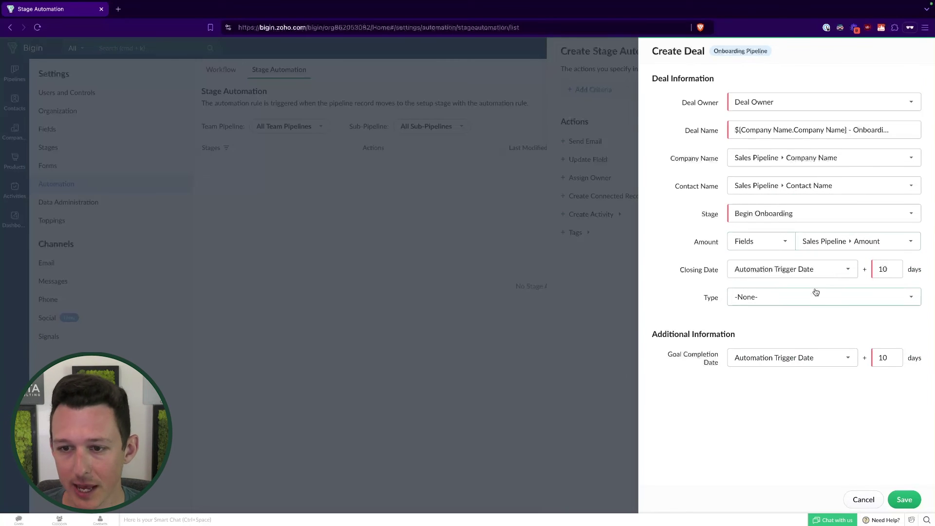
pyautogui.click(886, 268)
pyautogui.doubleClick(885, 268)
pyautogui.write('0')
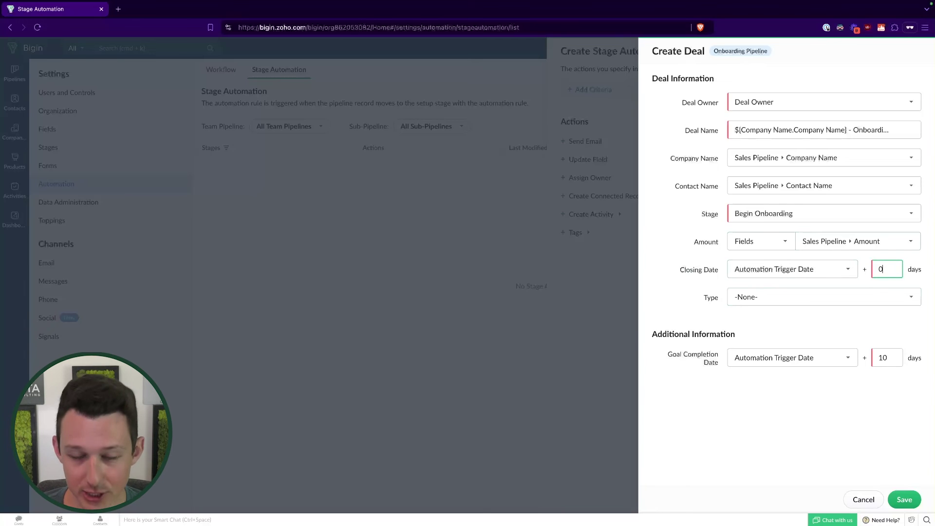
pyautogui.click(685, 249)
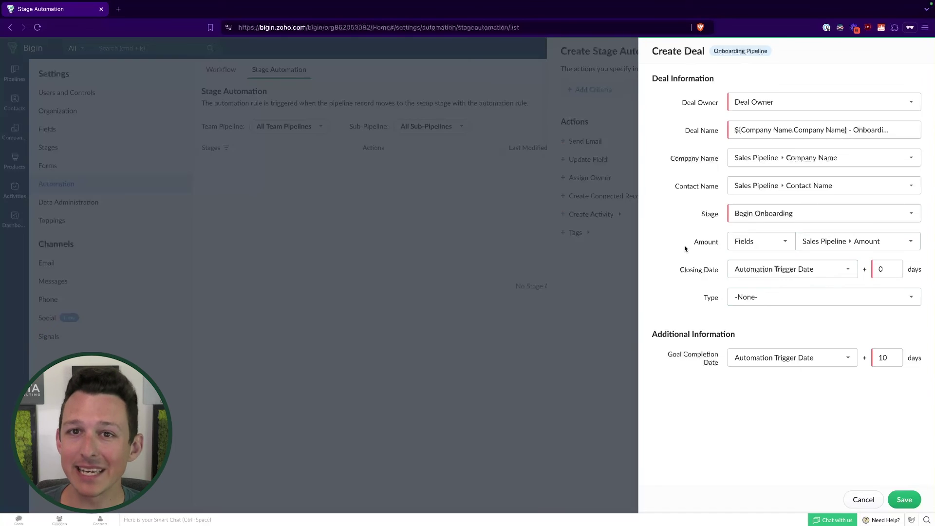
pyautogui.click(733, 269)
pyautogui.click(763, 334)
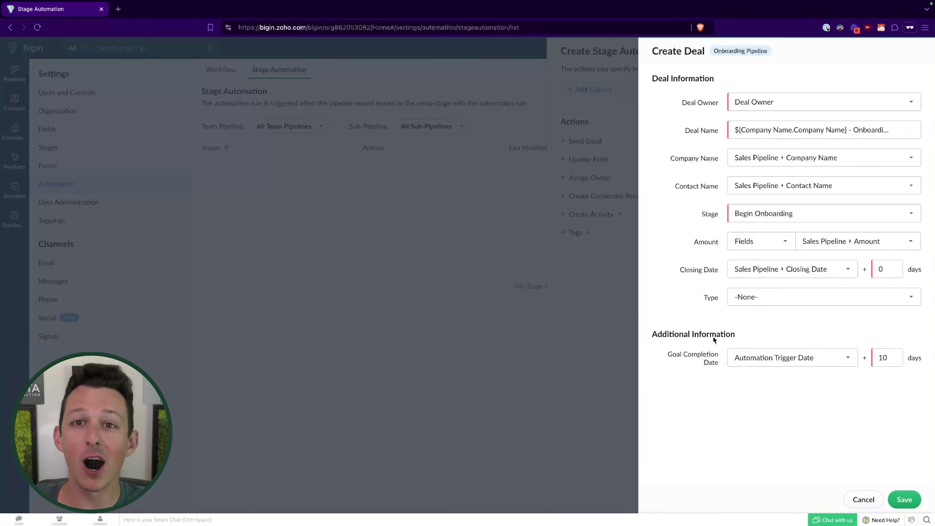
# Set the goal completion date to 30 days after the automation trigger date, and save the connected record and the stage automation
pyautogui.click(888, 361)
pyautogui.click(669, 251)
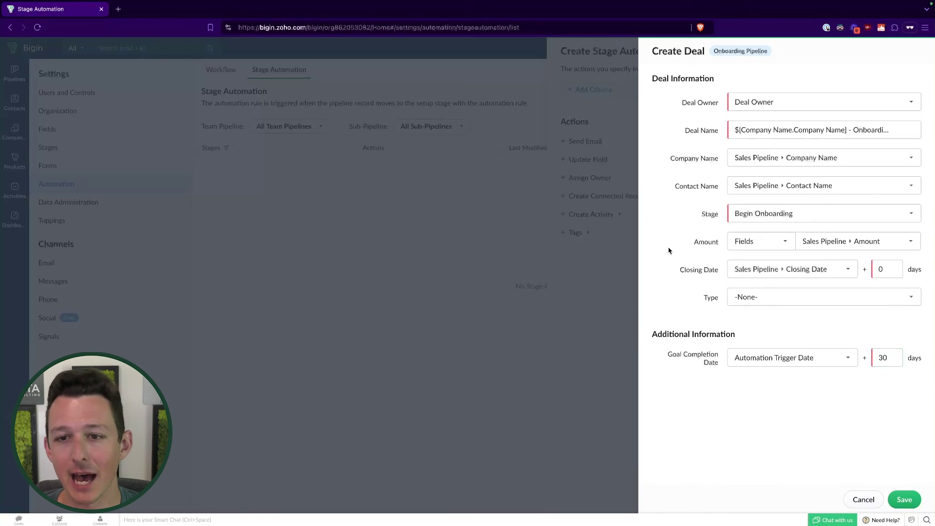
pyautogui.click(743, 297)
pyautogui.click(682, 292)
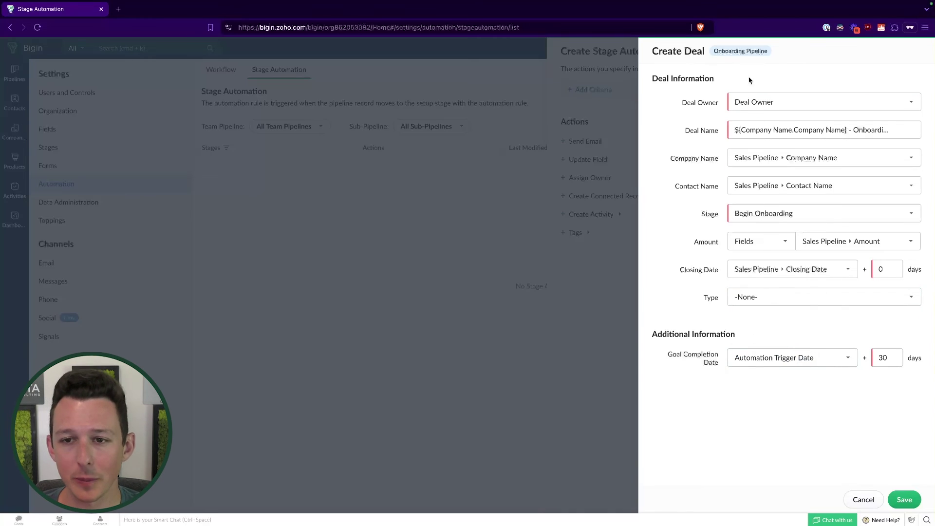
pyautogui.click(903, 500)
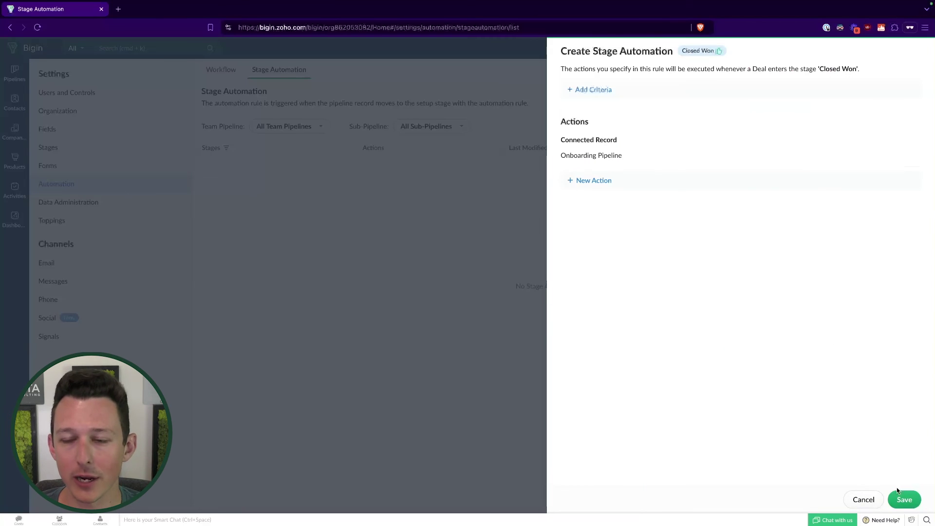
pyautogui.click(901, 500)
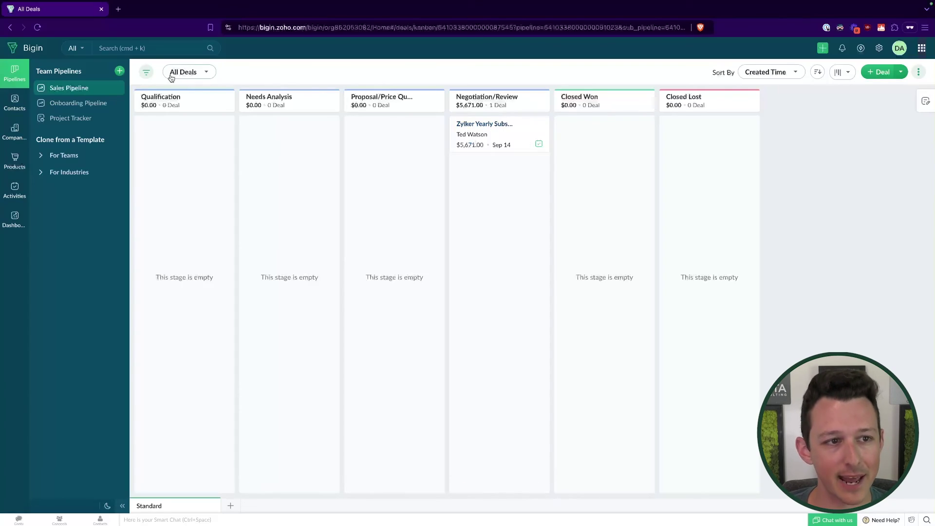
# Check the Onboarding Pipeline's stages, and move the Zylker Yearly Subscription deal in the Sales Pipeline to Closed Won
pyautogui.click(93, 102)
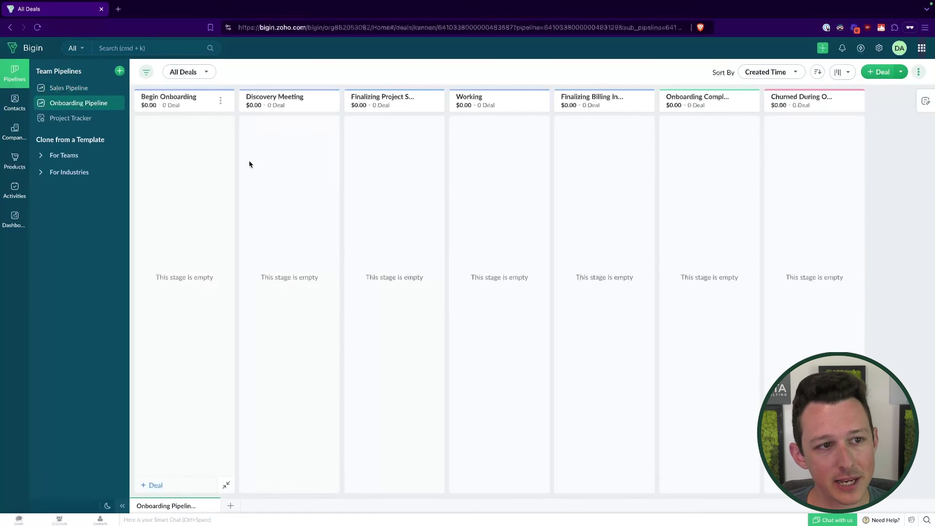
pyautogui.click(77, 91)
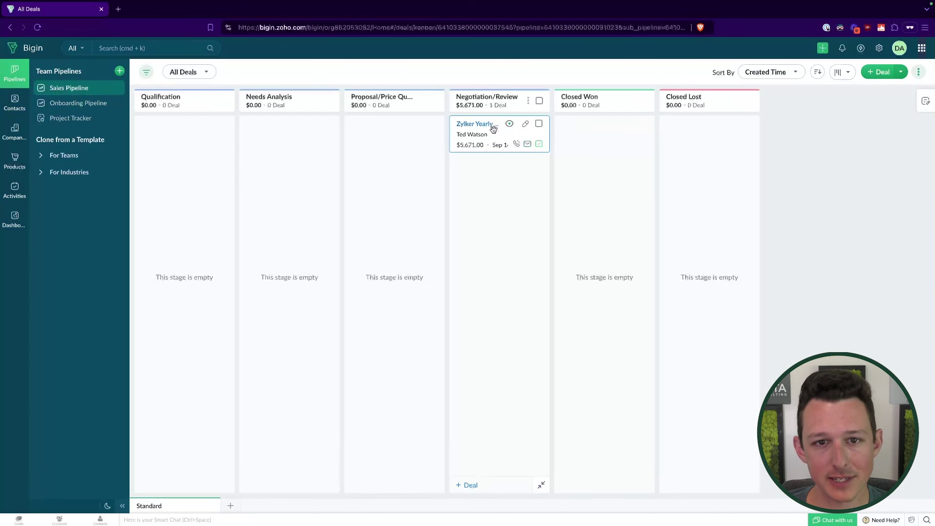
pyautogui.moveTo(478, 129); pyautogui.dragTo(594, 146)
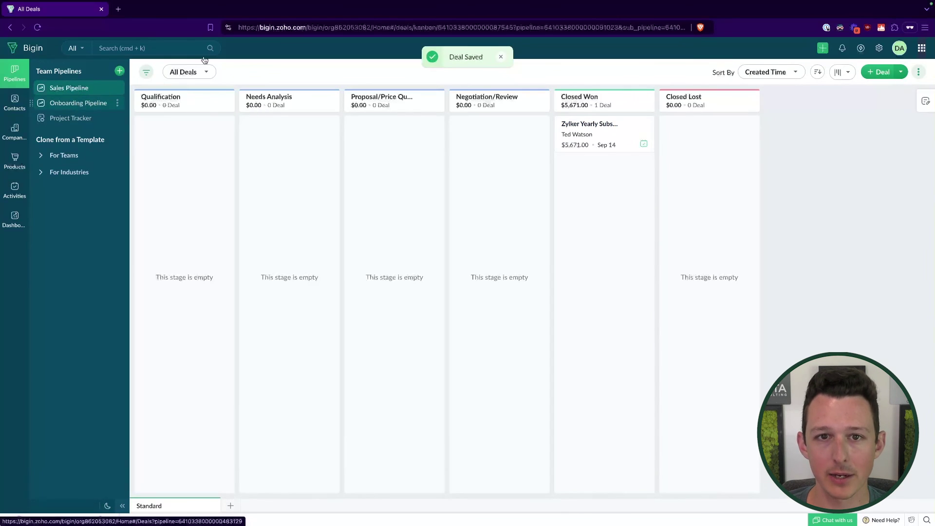
pyautogui.click(501, 56)
pyautogui.doubleClick(501, 56)
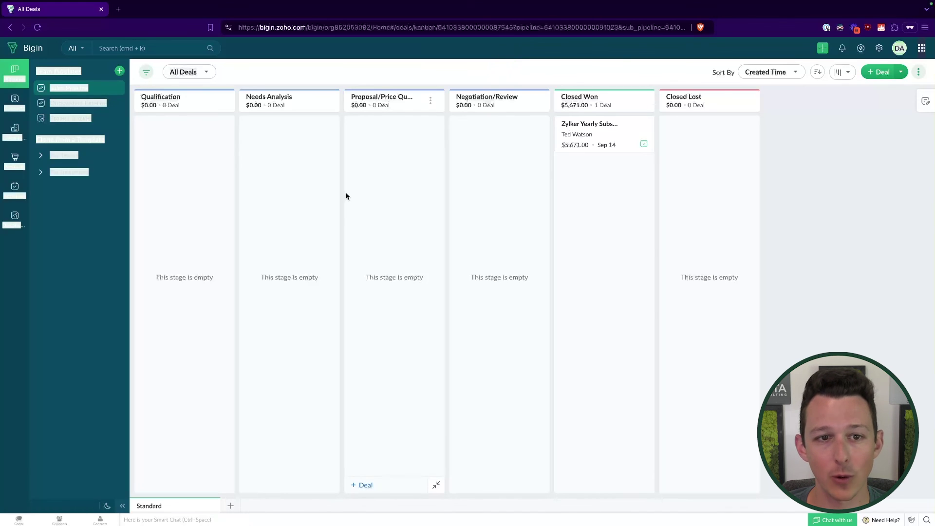
# Open the Zylker Corp - Onboarding deal in the Onboarding Pipeline and show the parent record among its connected records
pyautogui.click(88, 103)
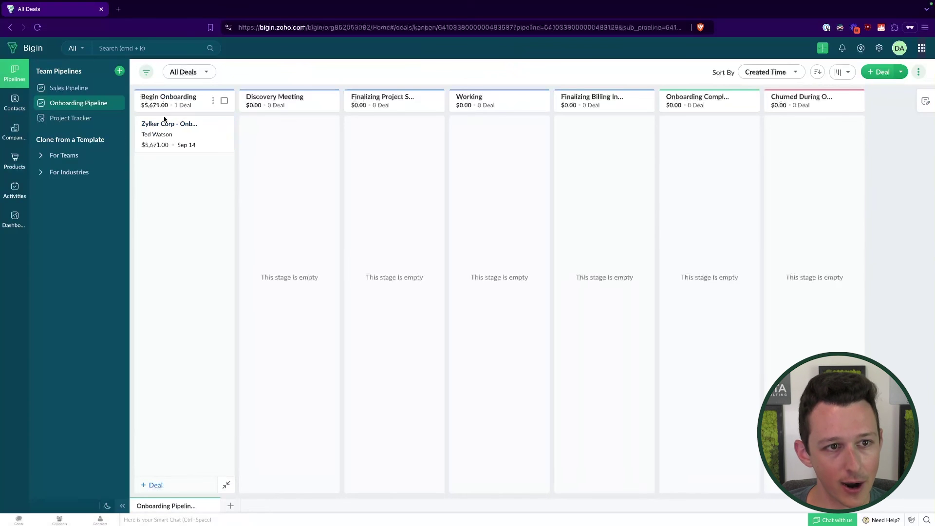
pyautogui.click(161, 127)
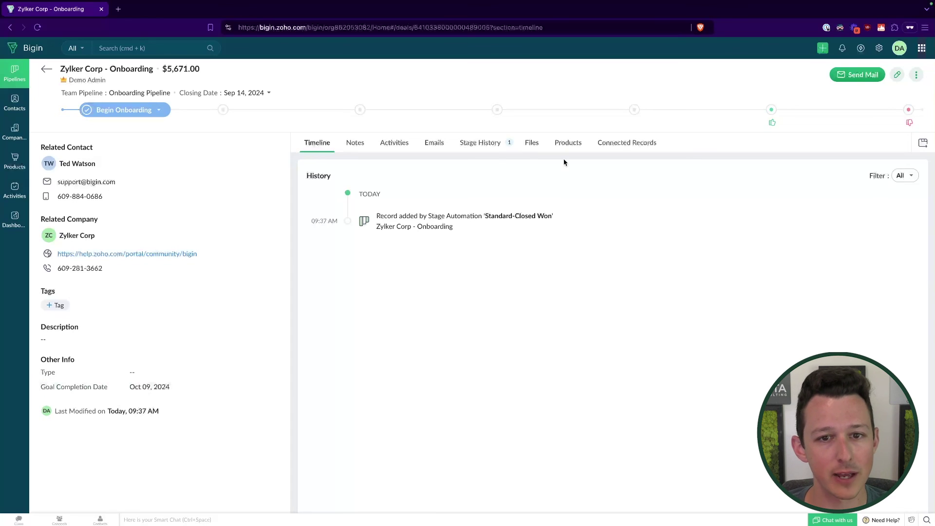
pyautogui.click(621, 154)
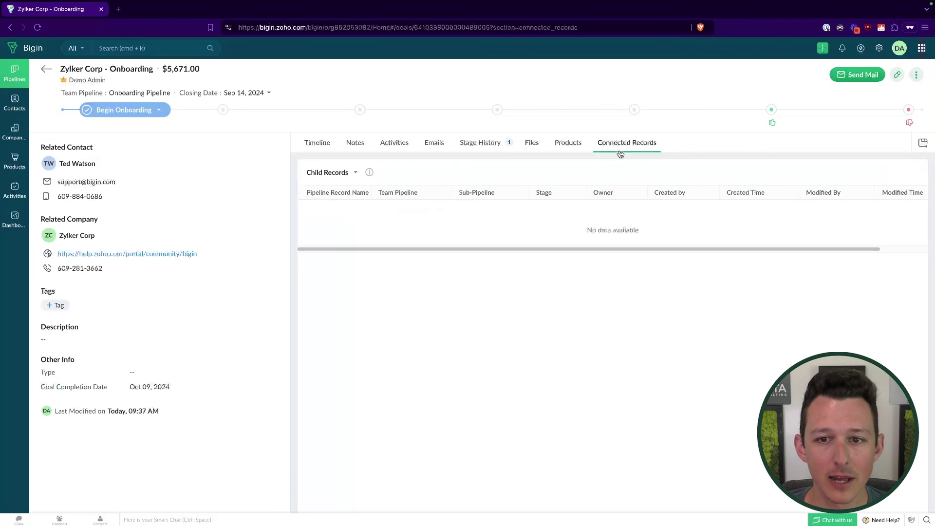
pyautogui.click(354, 172)
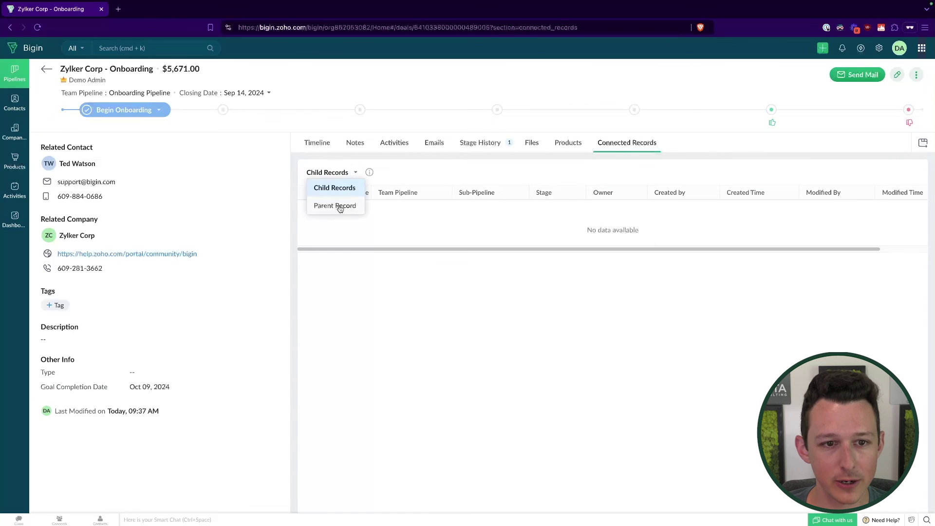
pyautogui.click(340, 207)
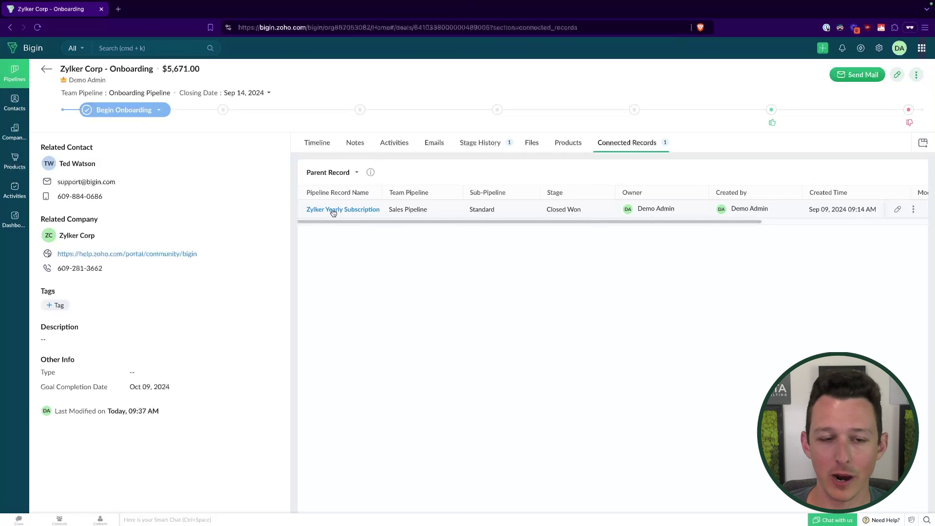
# Review the notes and activities of the parent Zylker Yearly Subscription deal, and return to its connected onboarding deal
pyautogui.click(334, 210)
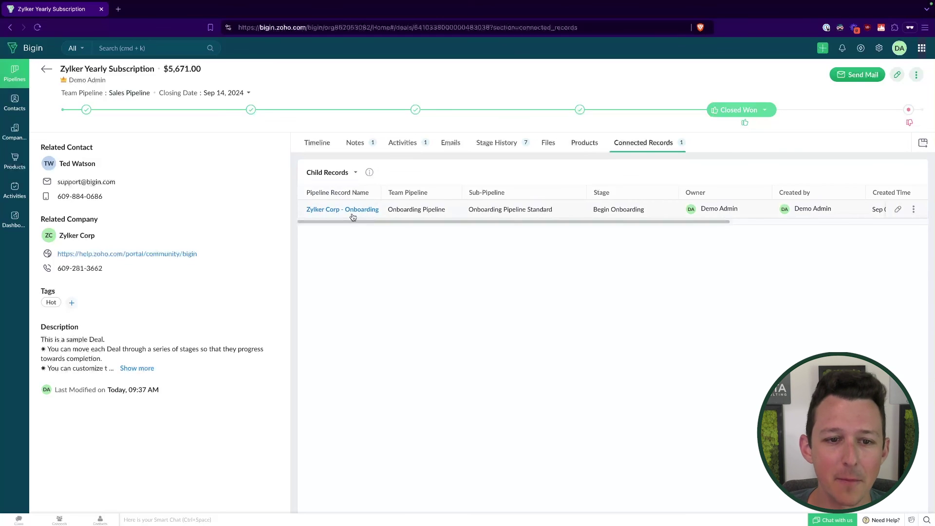
pyautogui.click(359, 144)
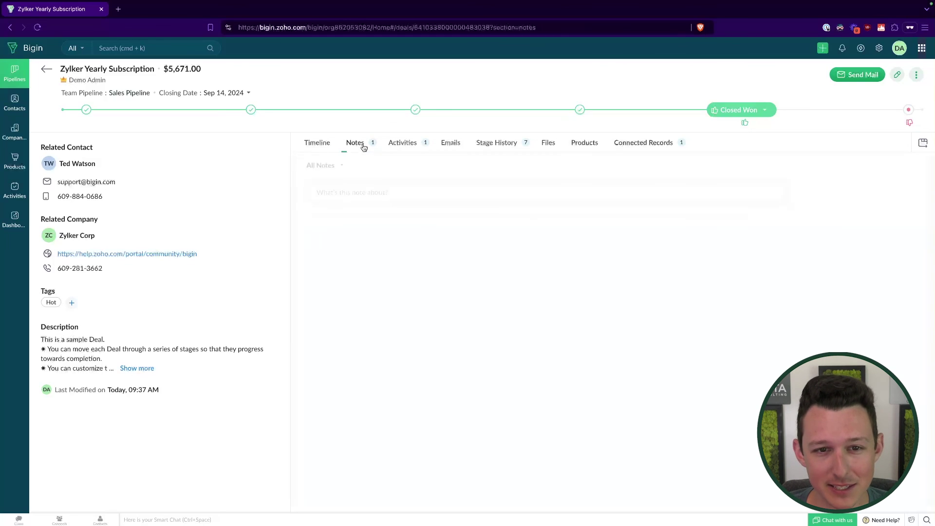
pyautogui.click(404, 144)
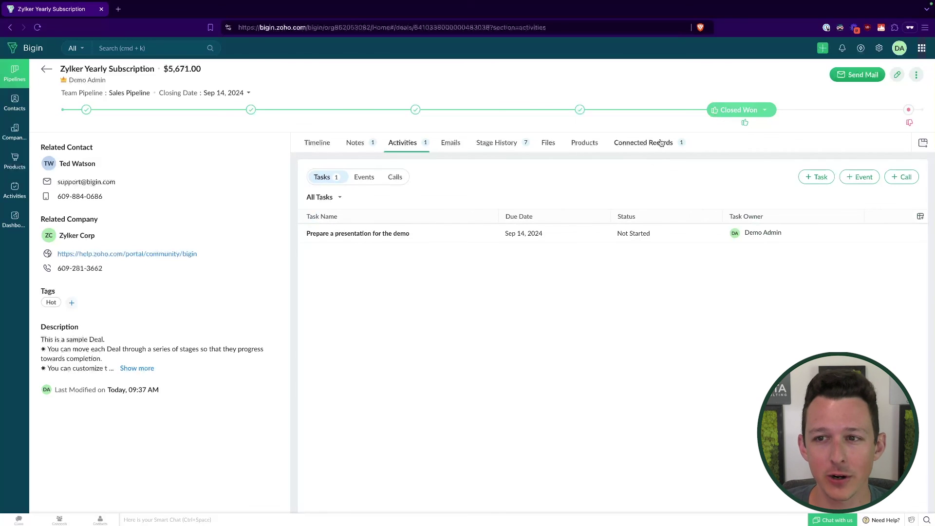
pyautogui.click(661, 142)
pyautogui.click(348, 211)
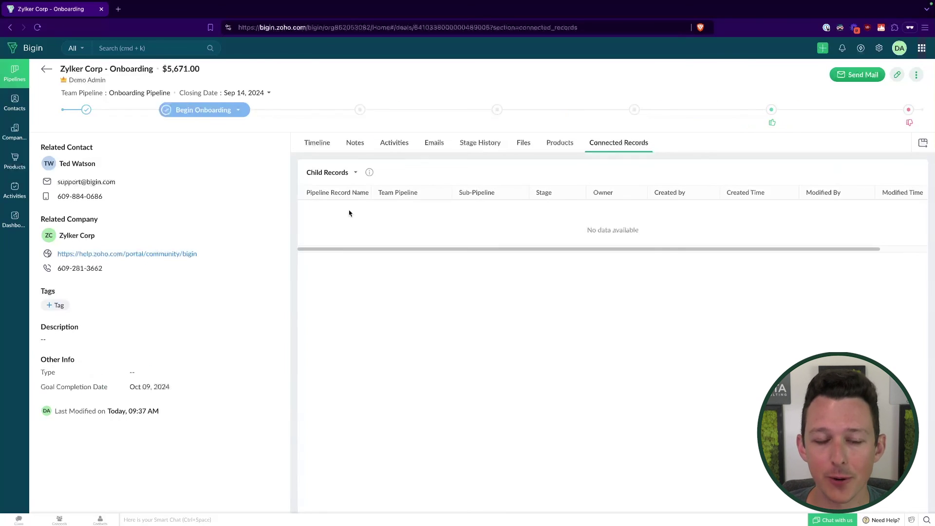